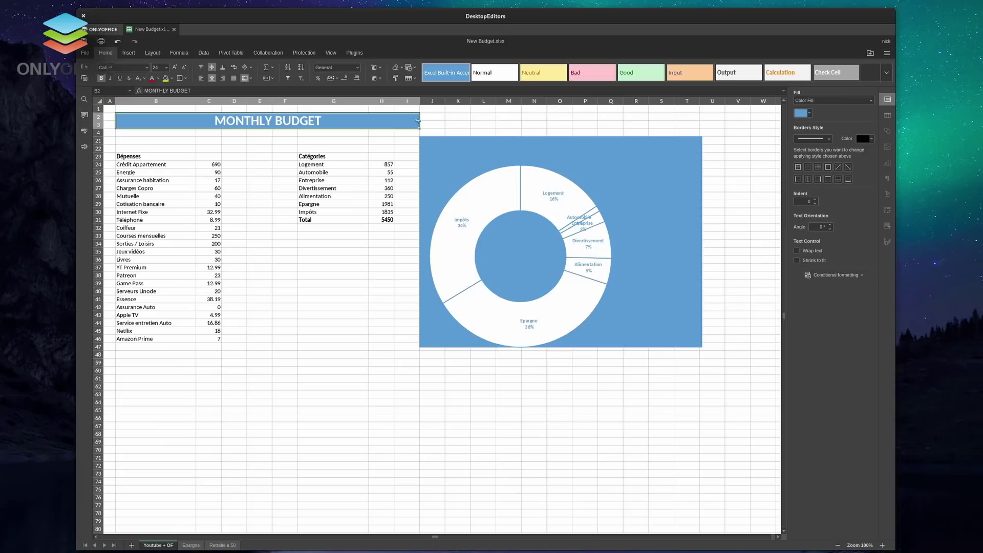
{"action": "left_click_drag", "start_coordinate": [343, 176], "coordinate": [384, 279]}
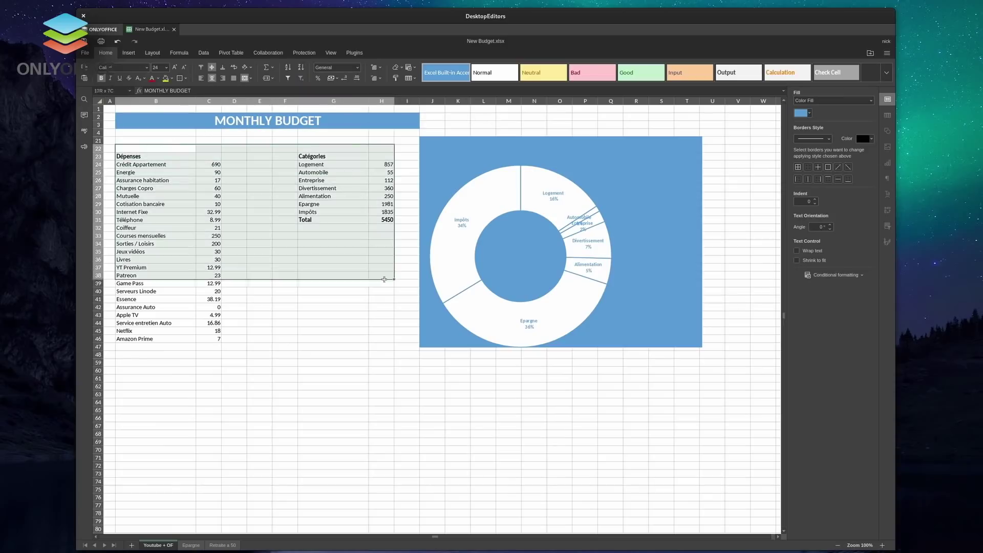
{"action": "left_click", "coordinate": [668, 195]}
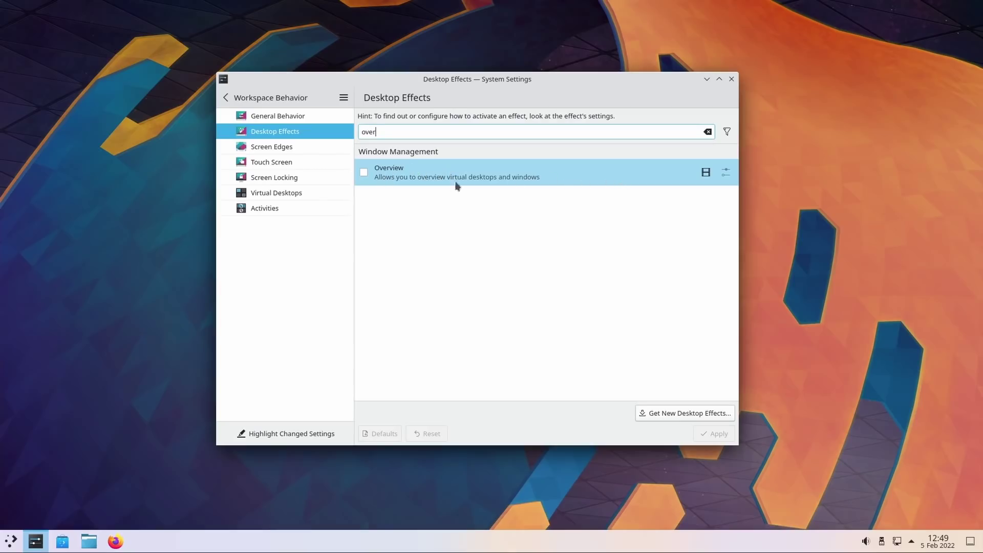
Enable the Overview desktop effect and use it to visit Desktop 2 and return to Desktop 1.
{"action": "left_click", "coordinate": [364, 180]}
{"action": "key", "text": "super+w"}
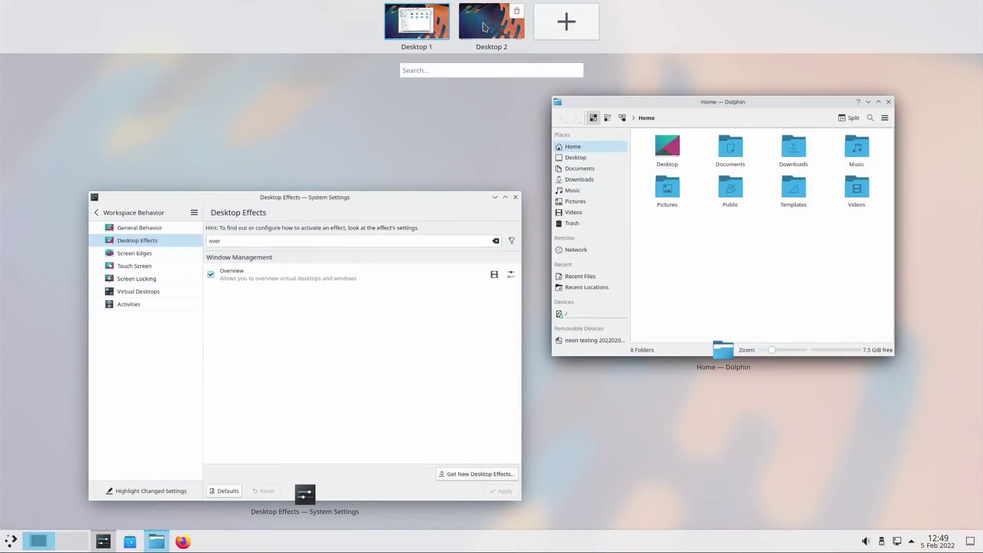
{"action": "left_click", "coordinate": [485, 27]}
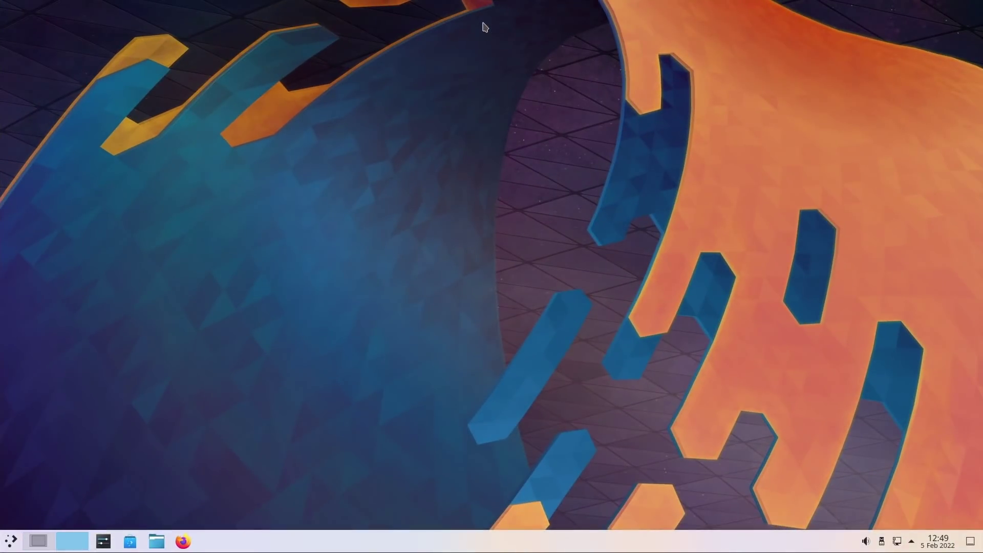
{"action": "key", "text": "super+w"}
{"action": "left_click", "coordinate": [425, 32]}
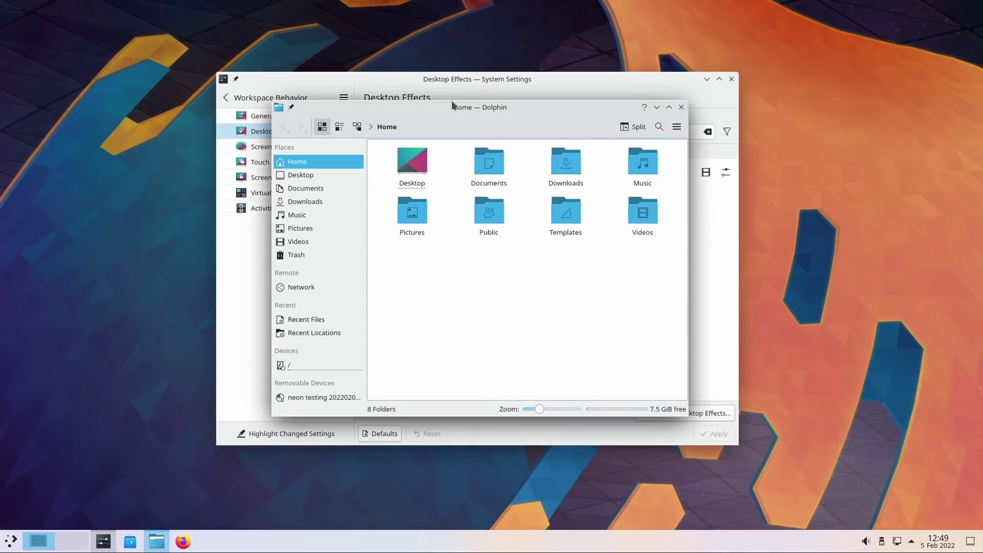
Add and then remove a third desktop, and move System Settings onto Desktop 2.
{"action": "key", "text": "super+w"}
{"action": "left_click", "coordinate": [567, 24]}
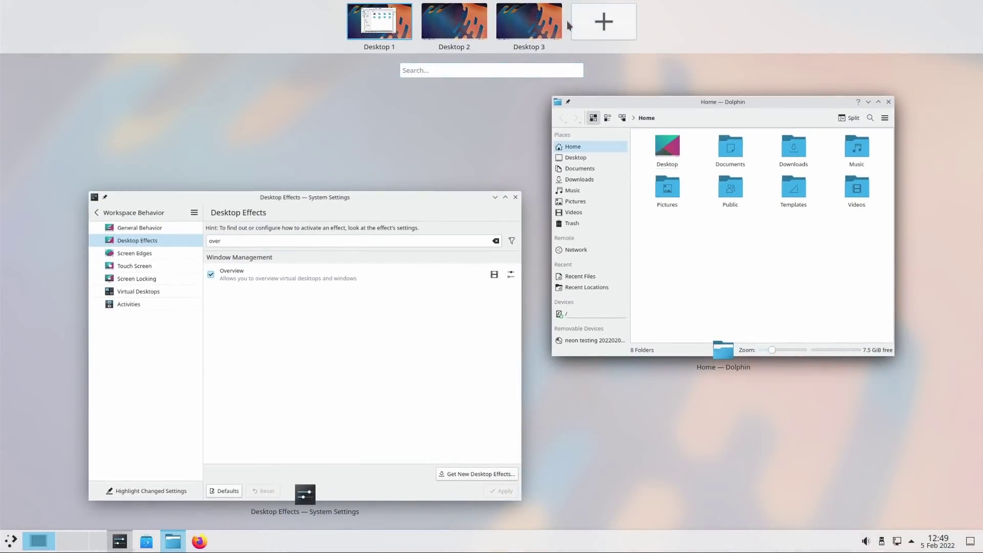
{"action": "left_click", "coordinate": [554, 11]}
{"action": "left_click_drag", "start_coordinate": [435, 259], "coordinate": [492, 47]}
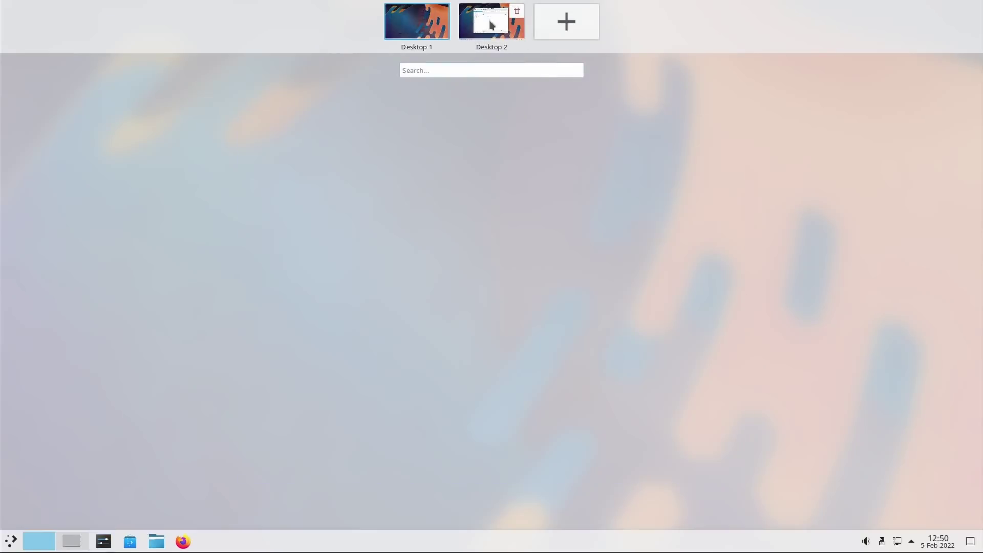
Launch Dolphin on Desktop 1 and drag it onto a new third desktop.
{"action": "left_click", "coordinate": [422, 32]}
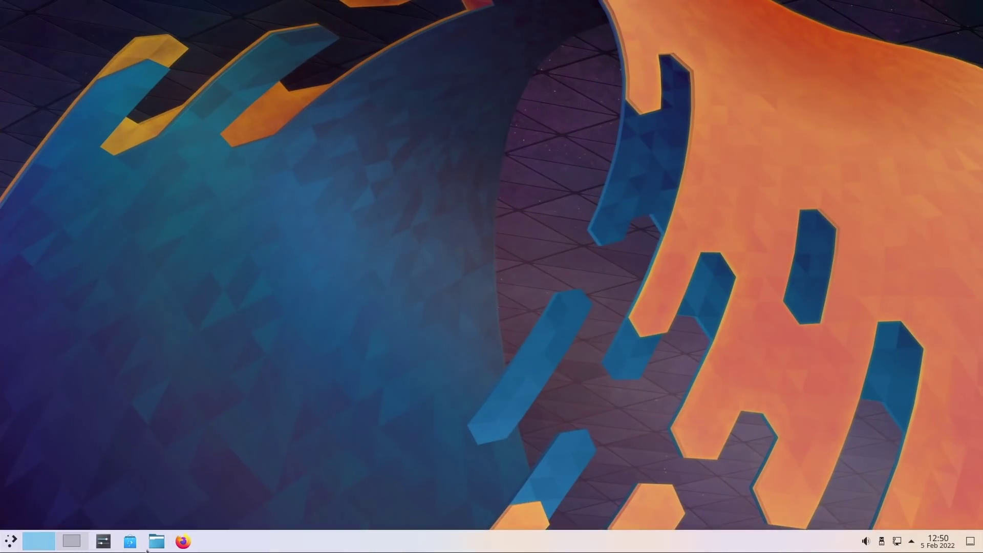
{"action": "left_click", "coordinate": [156, 544]}
{"action": "key", "text": "super+w"}
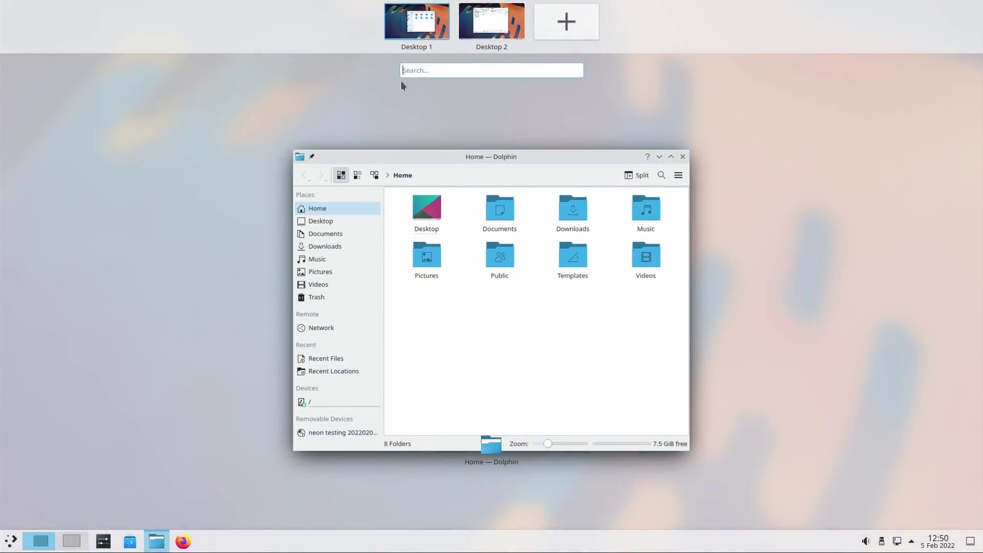
{"action": "left_click_drag", "start_coordinate": [519, 161], "coordinate": [566, 22]}
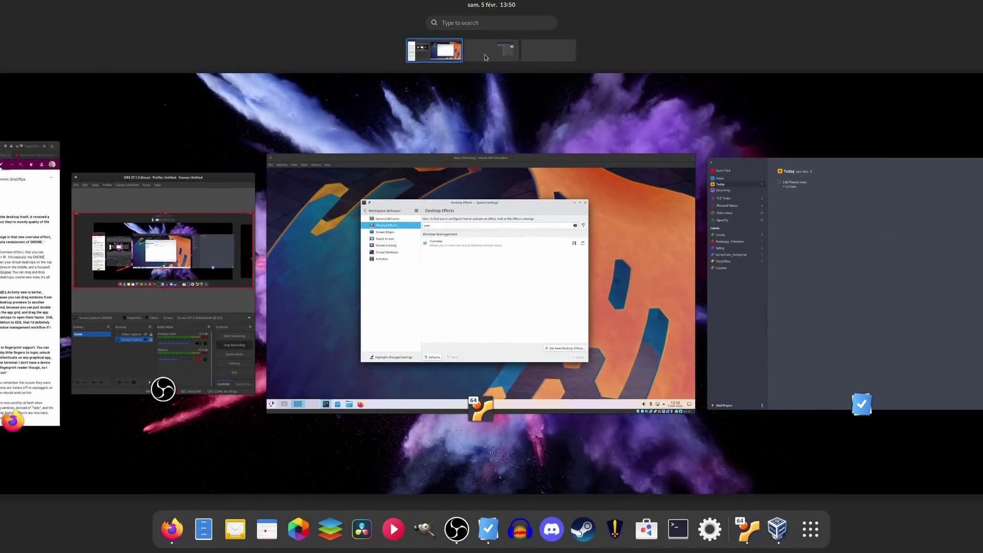
Move the VirtualBox Manager window onto workspace 1.
{"action": "scroll", "coordinate": [485, 58], "scroll_direction": "down", "scroll_amount": 1}
{"action": "scroll", "coordinate": [491, 54], "scroll_direction": "up", "scroll_amount": 1}
{"action": "scroll", "coordinate": [502, 51], "scroll_direction": "down", "scroll_amount": 1}
{"action": "left_click_drag", "start_coordinate": [511, 50], "coordinate": [476, 96]}
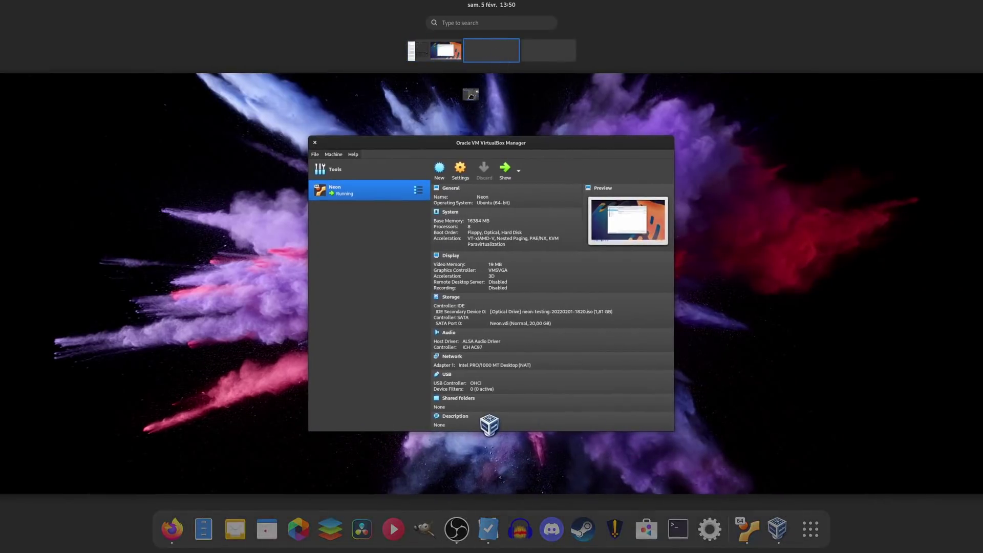
{"action": "left_click_drag", "start_coordinate": [428, 52], "coordinate": [429, 55]}
From the app grid, launch Videos on workspace 2 and Boxes on workspace 3.
{"action": "key", "text": "super"}
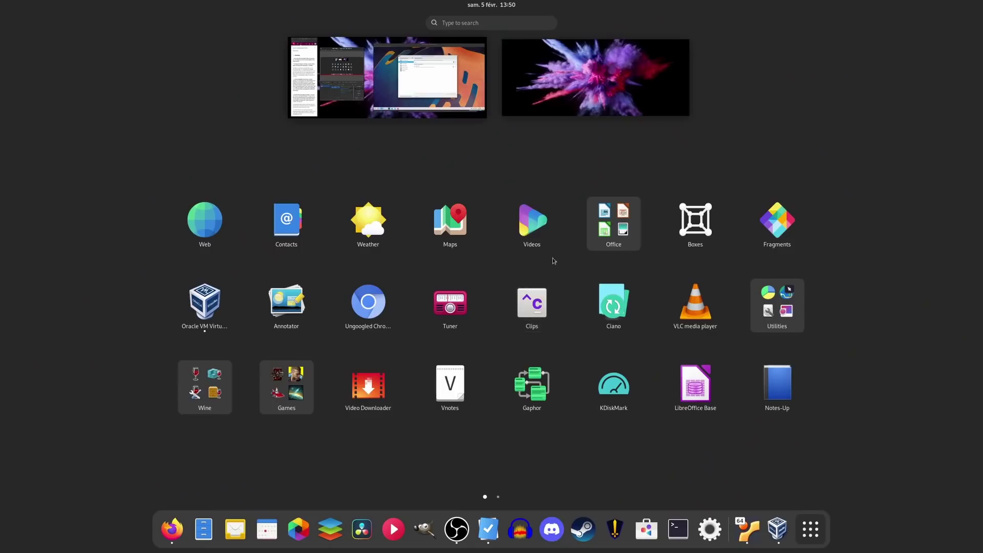
{"action": "left_click_drag", "start_coordinate": [568, 130], "coordinate": [579, 95]}
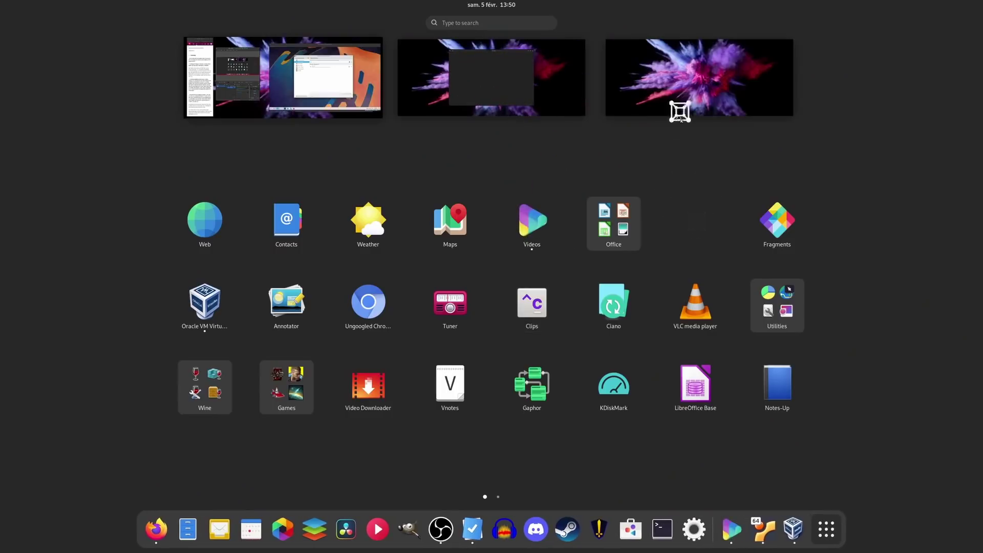
{"action": "left_click_drag", "start_coordinate": [680, 115], "coordinate": [681, 115]}
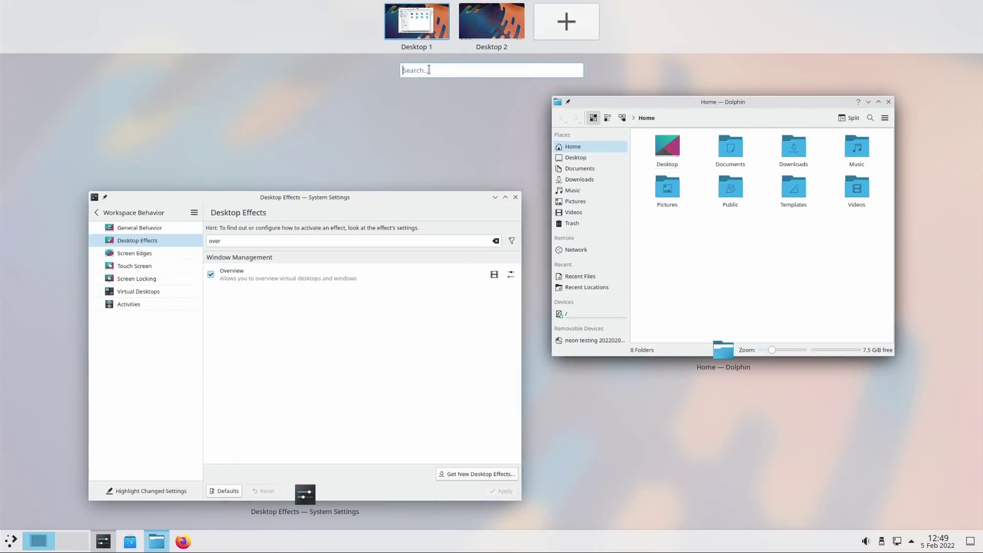
Search 'dol' in the Overview, bring the Home — Dolphin window forward and move it aside.
{"action": "type", "text": "dolphin"}
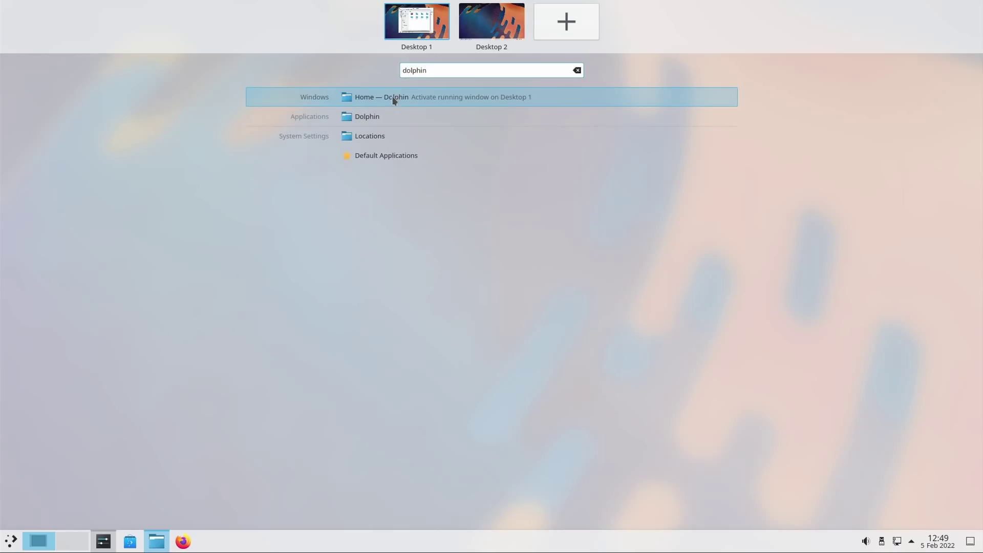
{"action": "left_click", "coordinate": [394, 100]}
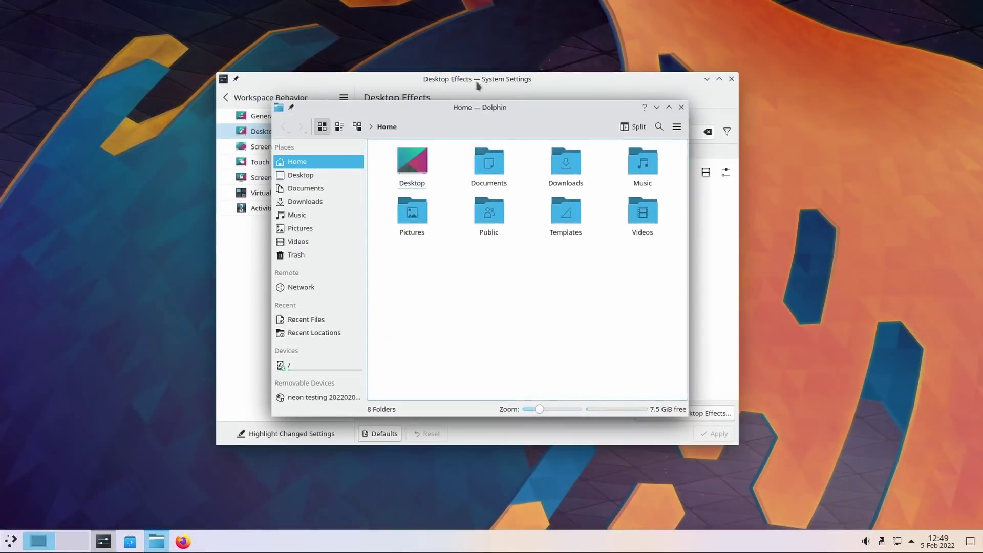
{"action": "left_click_drag", "start_coordinate": [500, 109], "coordinate": [575, 119]}
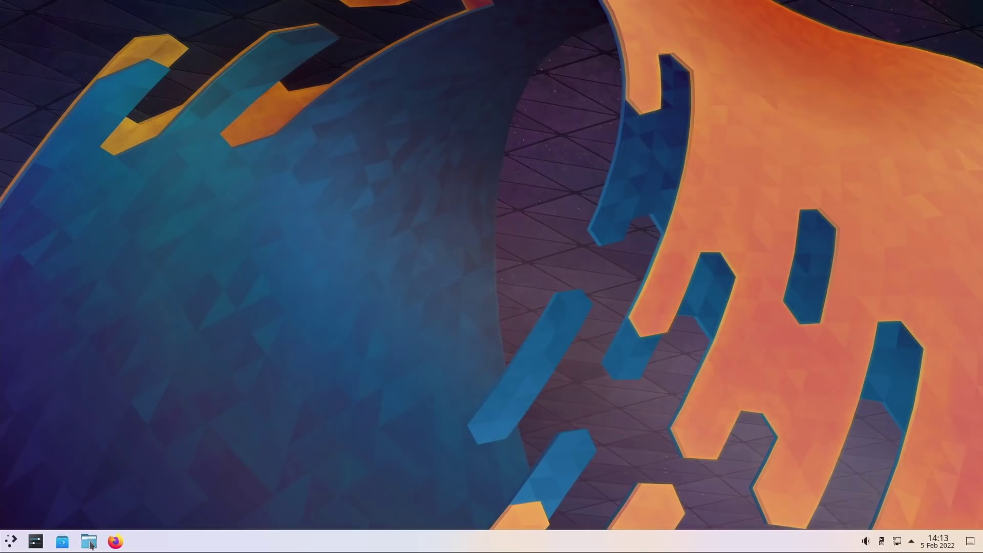
Set wp3301004-hd-wallpapers-of-summer.jpg in Downloads as the desktop wallpaper from Dolphin's context menu.
{"action": "left_click", "coordinate": [89, 542]}
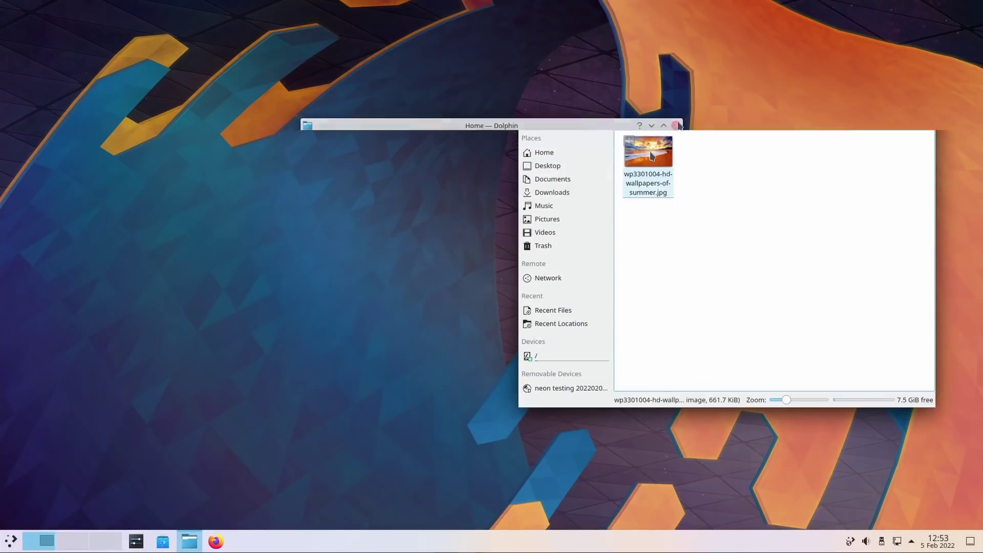
{"action": "right_click", "coordinate": [650, 154]}
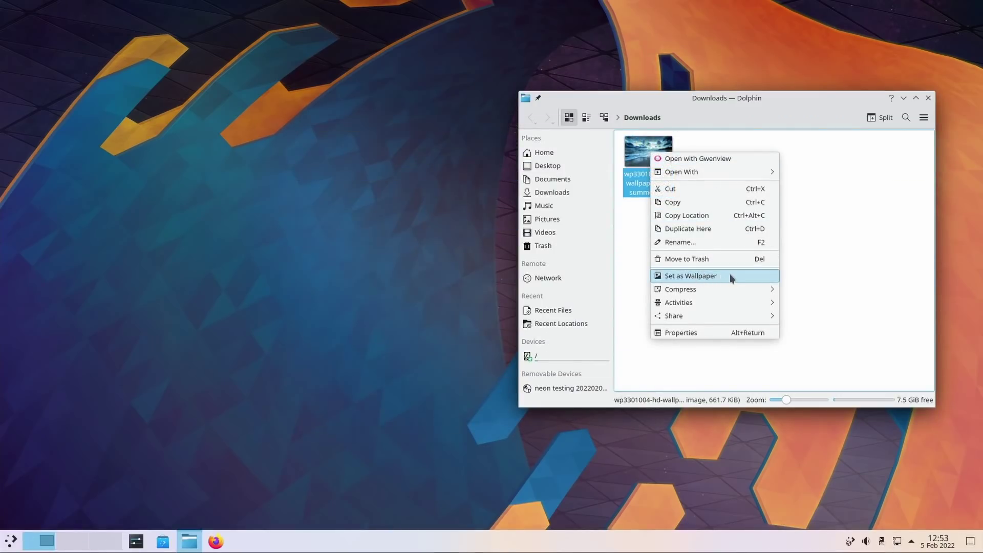
{"action": "left_click", "coordinate": [700, 277]}
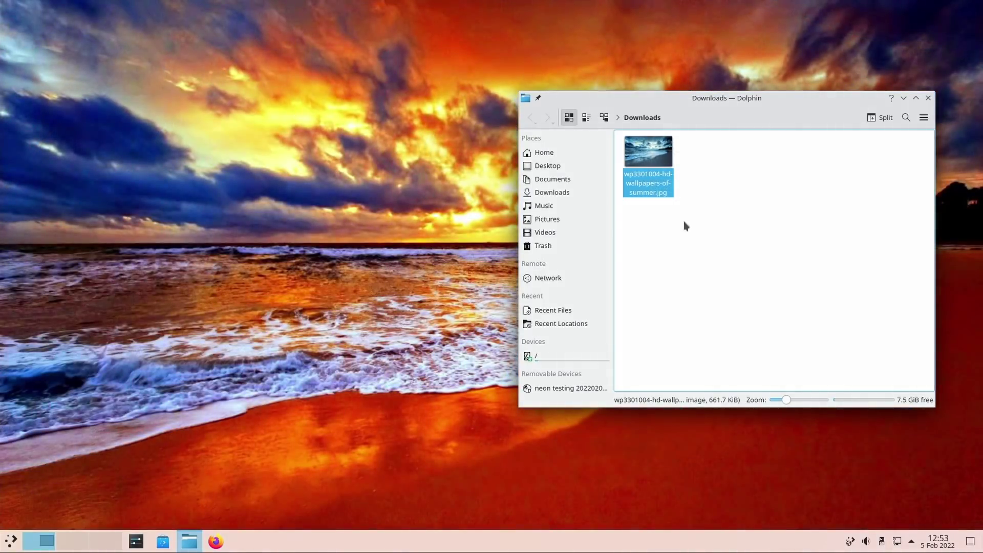
{"action": "right_click", "coordinate": [647, 152]}
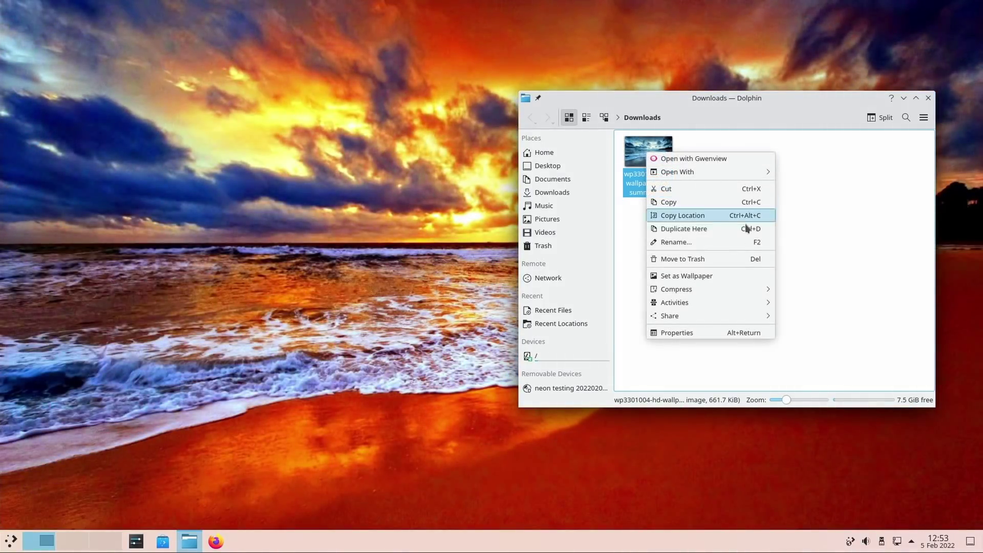
{"action": "left_click", "coordinate": [727, 277]}
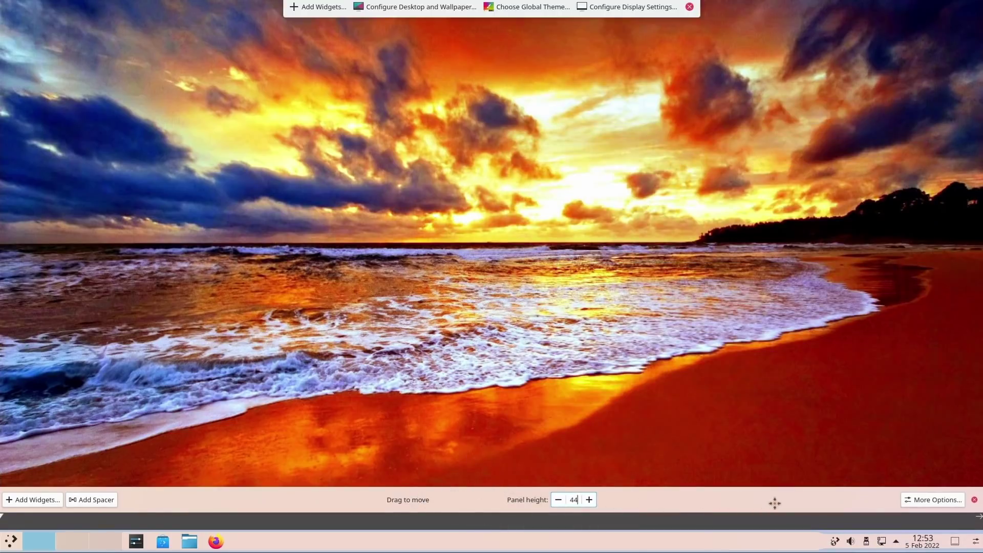
{"action": "left_click_drag", "start_coordinate": [188, 496], "coordinate": [284, 233]}
{"action": "left_click", "coordinate": [379, 104]}
{"action": "left_click_drag", "start_coordinate": [379, 104], "coordinate": [862, 136]}
{"action": "mouse_move", "coordinate": [932, 244]}
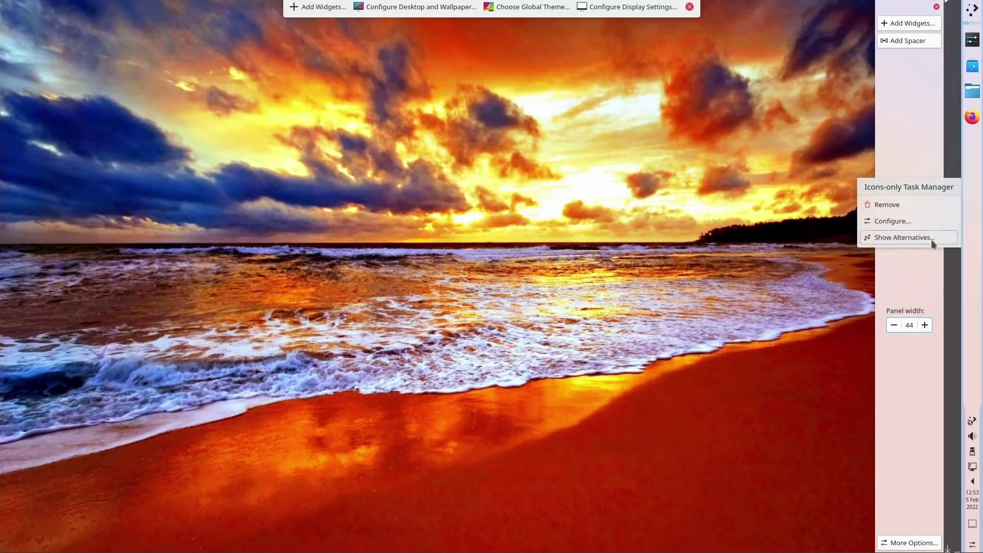
{"action": "left_click_drag", "start_coordinate": [902, 270], "coordinate": [146, 344]}
{"action": "left_click_drag", "start_coordinate": [91, 205], "coordinate": [298, 40]}
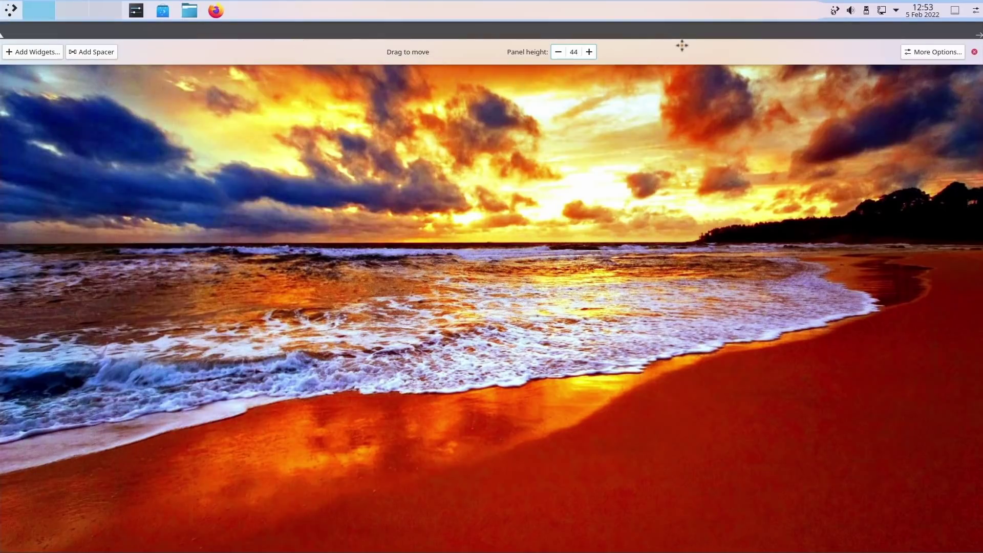
{"action": "left_click_drag", "start_coordinate": [682, 45], "coordinate": [594, 529]}
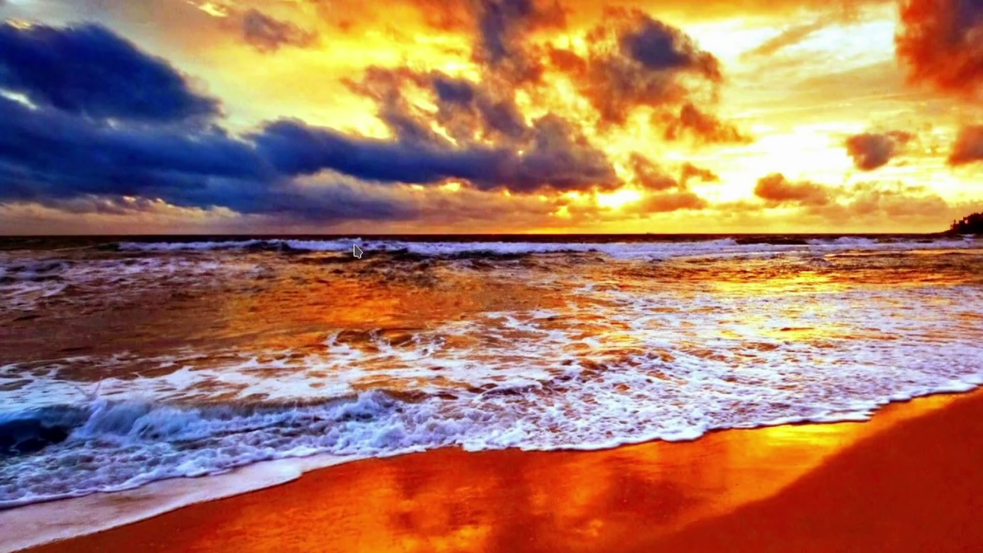
Open the display settings from the desktop menu, then close them again.
{"action": "right_click", "coordinate": [355, 239]}
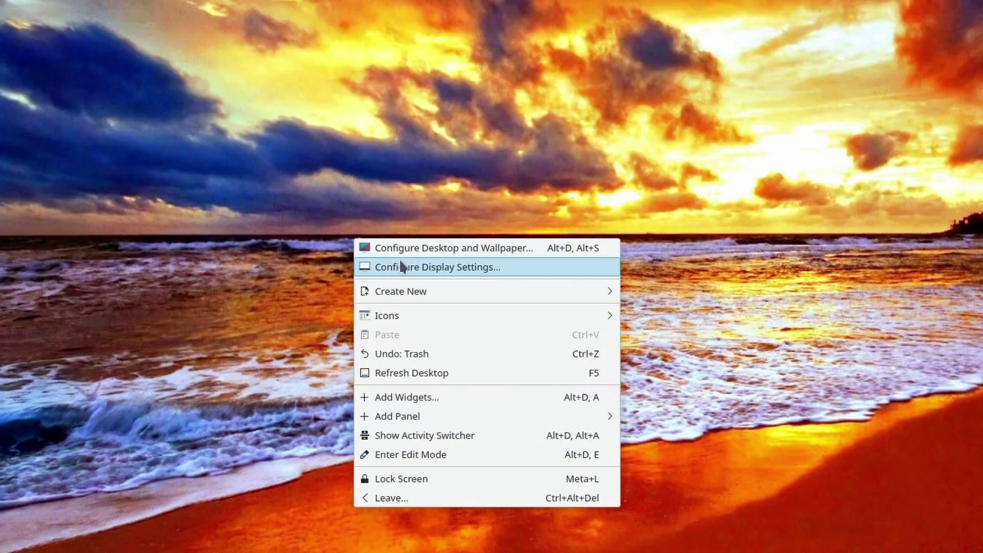
{"action": "left_click", "coordinate": [509, 267]}
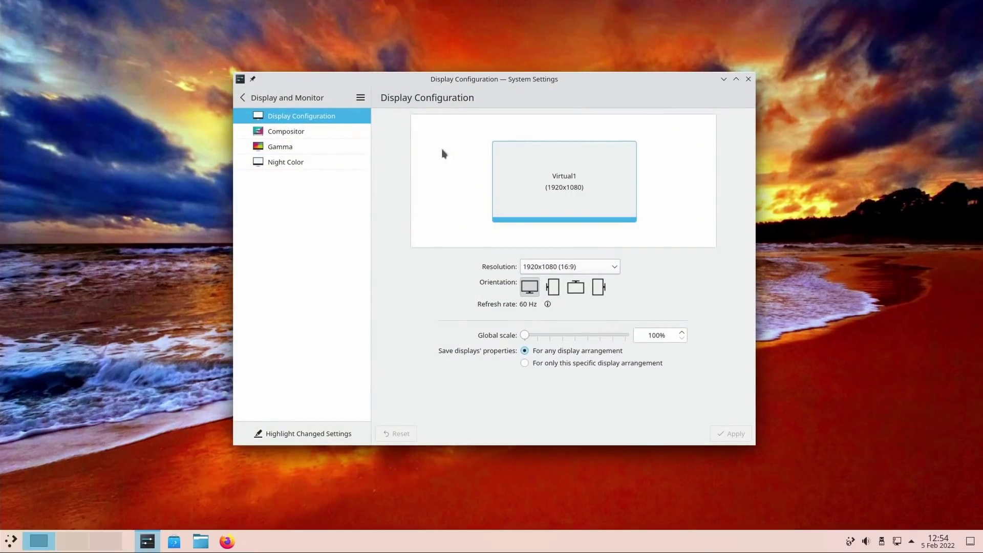
{"action": "mouse_move", "coordinate": [490, 77]}
{"action": "left_mouse_down"}
{"action": "mouse_move", "coordinate": [500, 86]}
{"action": "mouse_move", "coordinate": [485, 90]}
{"action": "mouse_move", "coordinate": [492, 85]}
{"action": "mouse_move", "coordinate": [490, 96]}
{"action": "left_mouse_up"}
{"action": "left_click", "coordinate": [743, 96]}
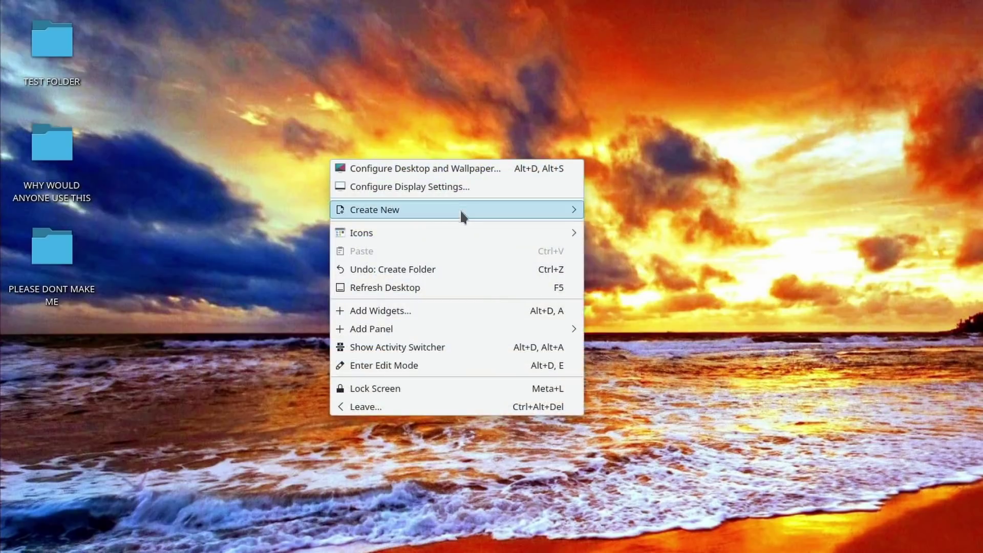
Set the desktop icon size to Huge and select several desktop folders.
{"action": "mouse_move", "coordinate": [445, 232]}
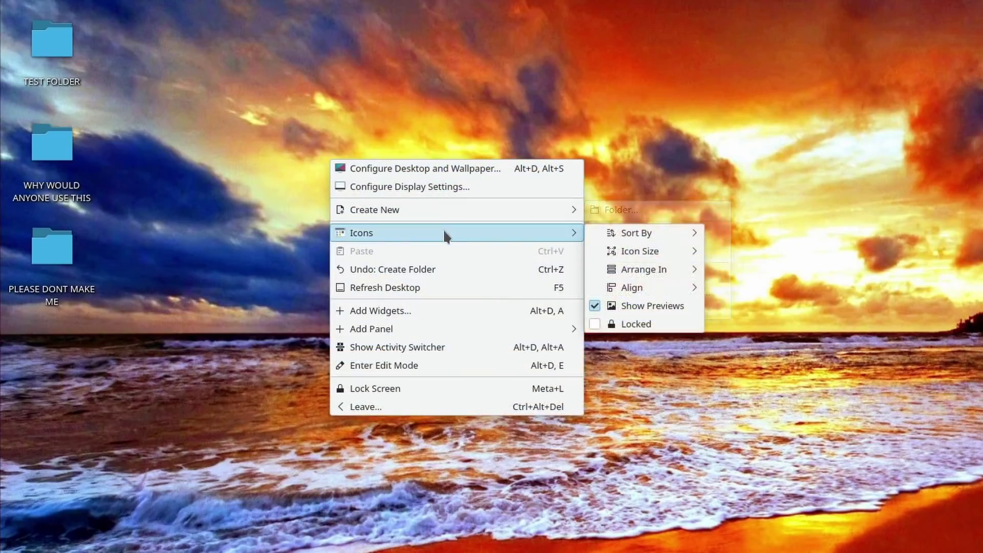
{"action": "mouse_move", "coordinate": [650, 252]}
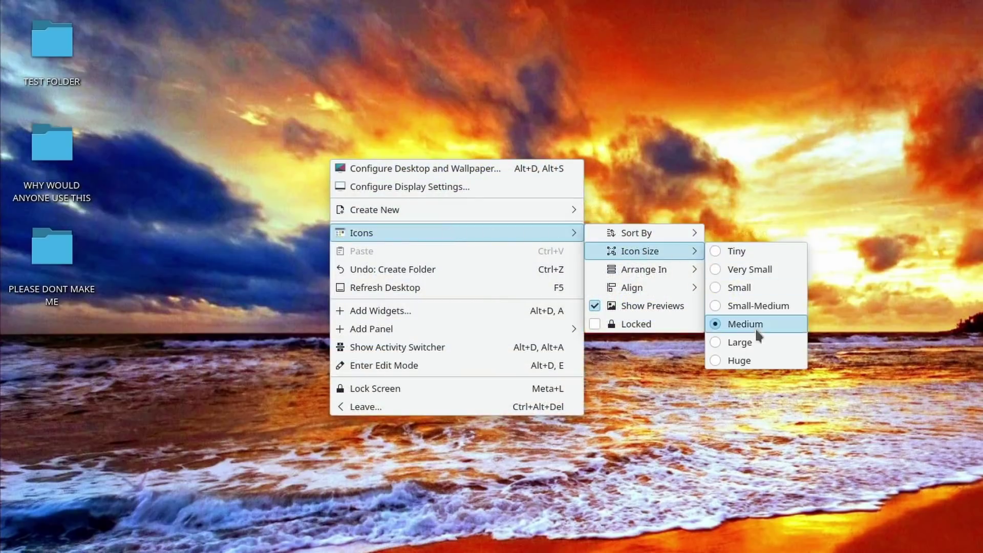
{"action": "left_click", "coordinate": [741, 361]}
{"action": "left_click_drag", "start_coordinate": [498, 77], "coordinate": [52, 550]}
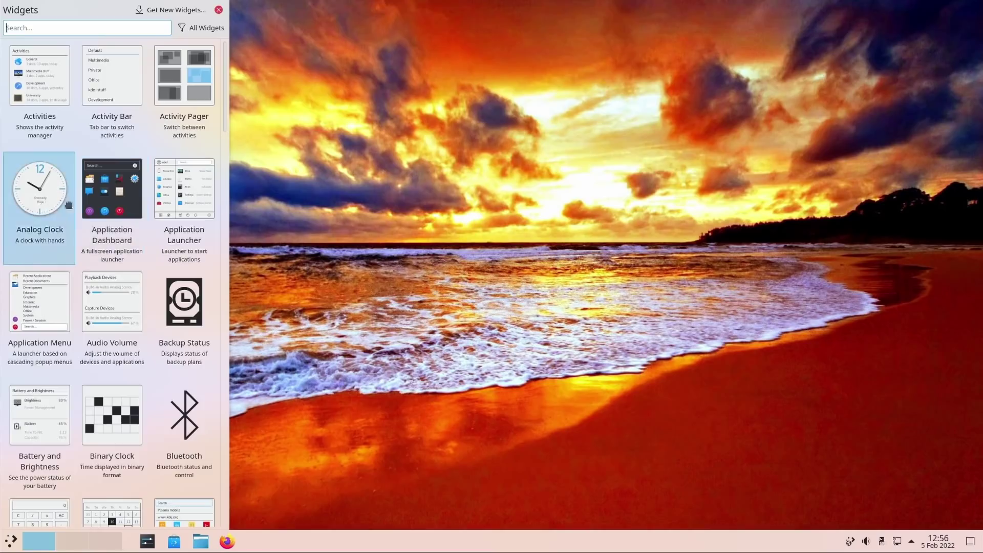
{"action": "left_click_drag", "start_coordinate": [53, 190], "coordinate": [536, 80]}
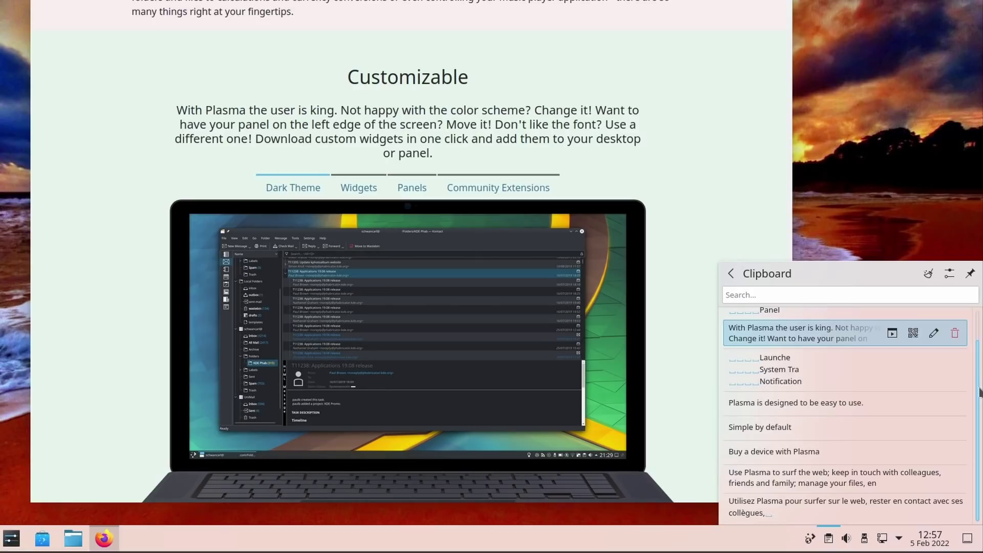
Scroll through the copied KDE page snippets, then reopen the clipboard history from the tray and review again.
{"action": "scroll", "coordinate": [974, 366], "scroll_direction": "up", "scroll_amount": 2}
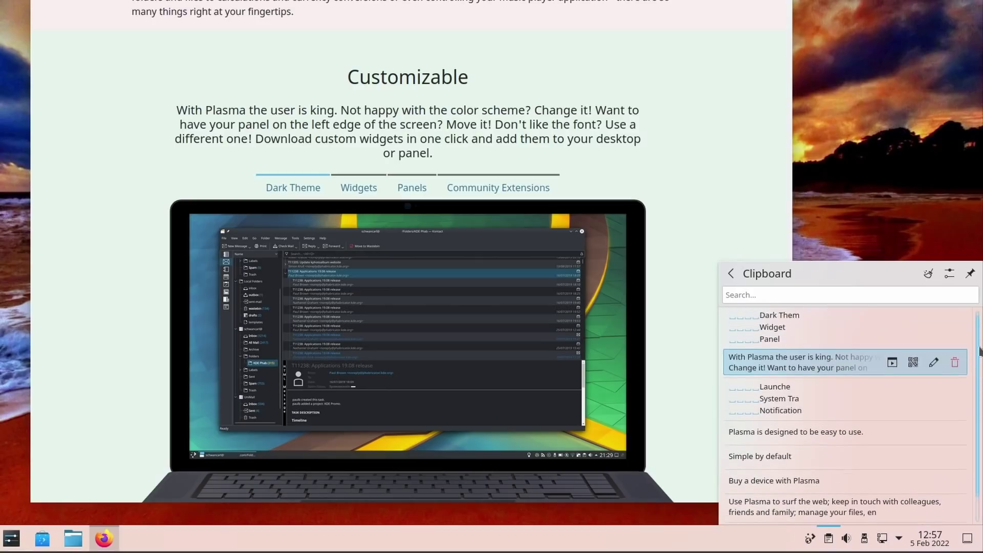
{"action": "scroll", "coordinate": [978, 384], "scroll_direction": "down", "scroll_amount": 2}
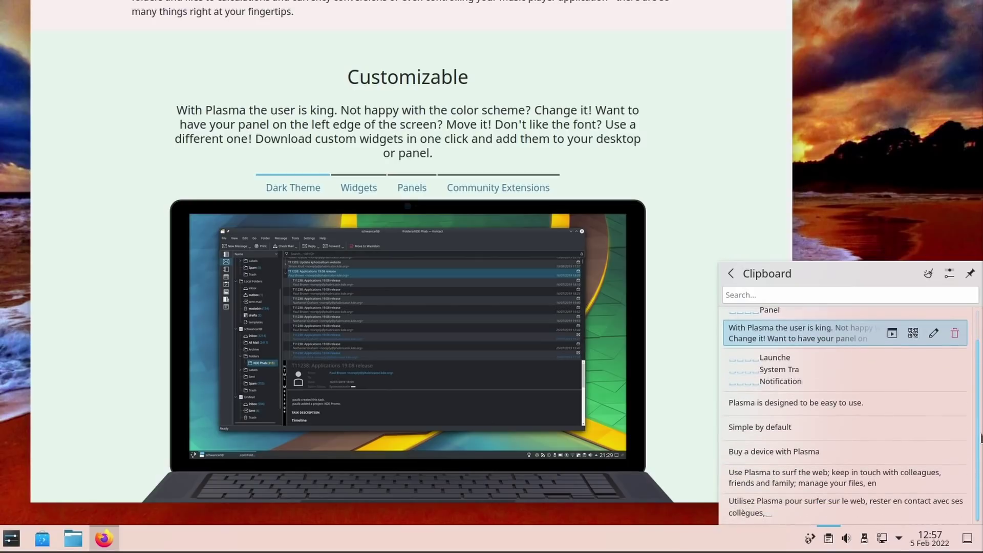
{"action": "scroll", "coordinate": [976, 414], "scroll_direction": "up", "scroll_amount": 3}
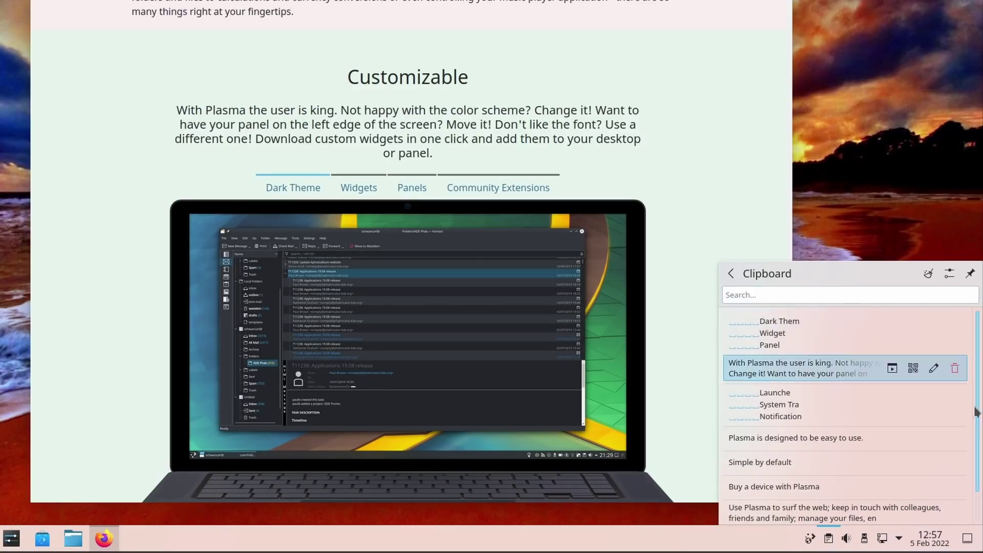
{"action": "left_click", "coordinate": [793, 333]}
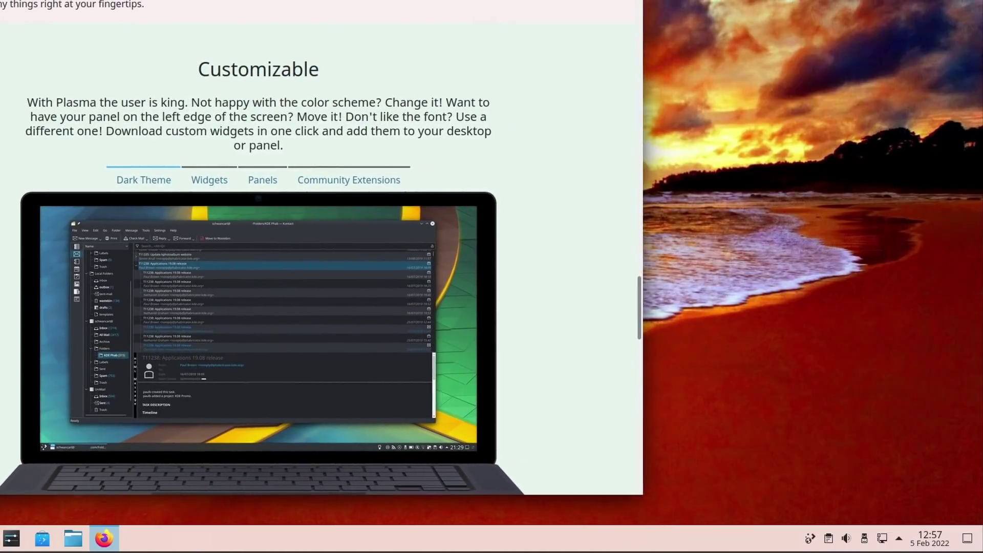
{"action": "left_click", "coordinate": [829, 540]}
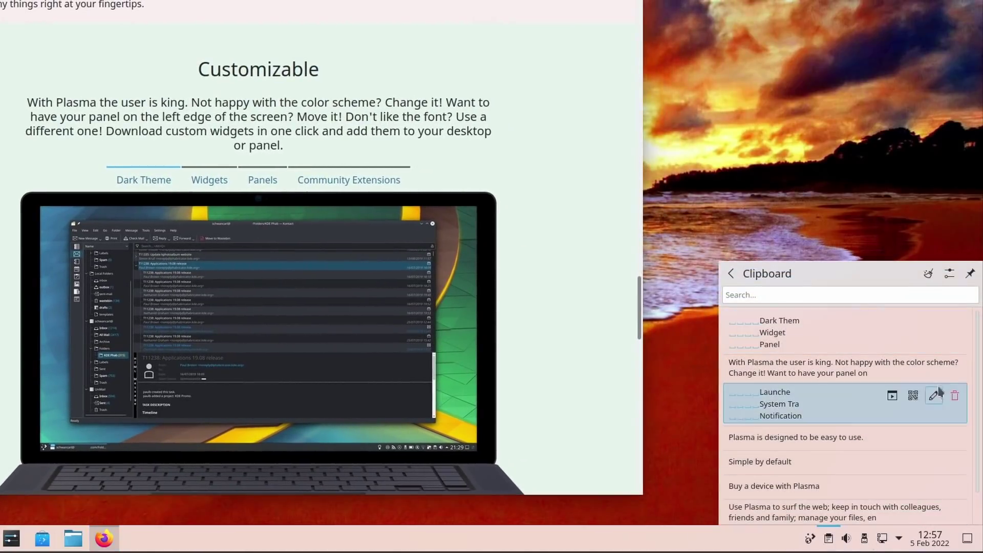
{"action": "scroll", "coordinate": [976, 342], "scroll_direction": "down", "scroll_amount": 3}
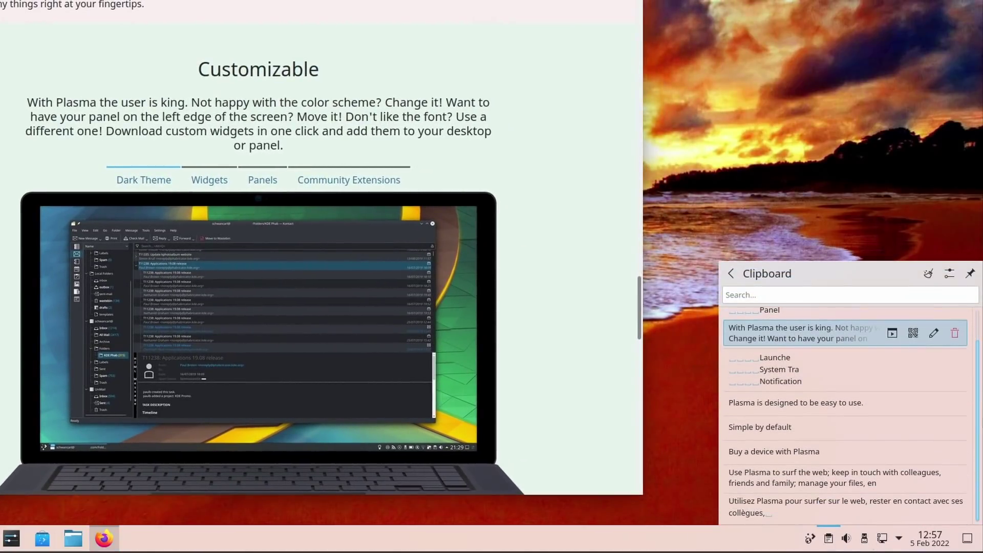
{"action": "scroll", "coordinate": [976, 342], "scroll_direction": "up", "scroll_amount": 3}
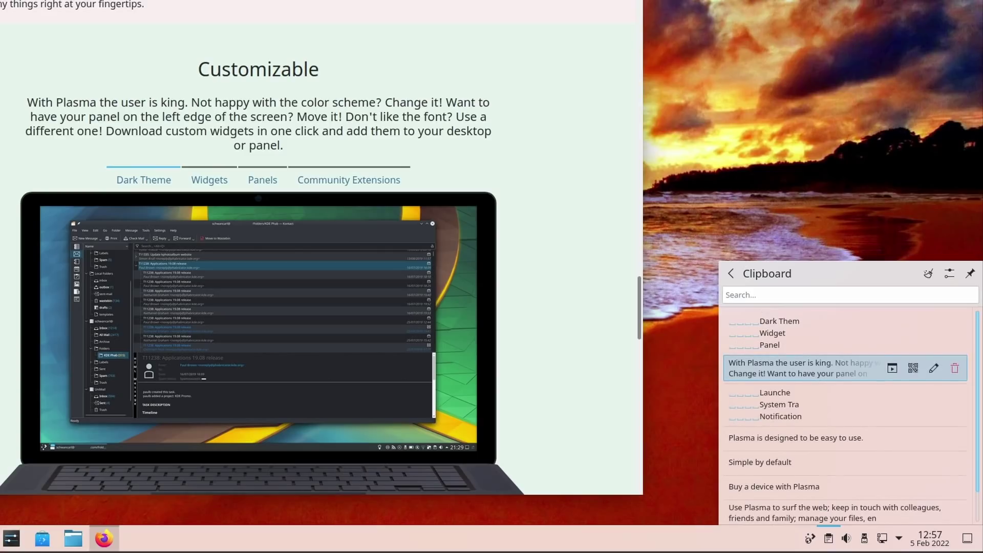
{"action": "scroll", "coordinate": [976, 342], "scroll_direction": "down", "scroll_amount": 3}
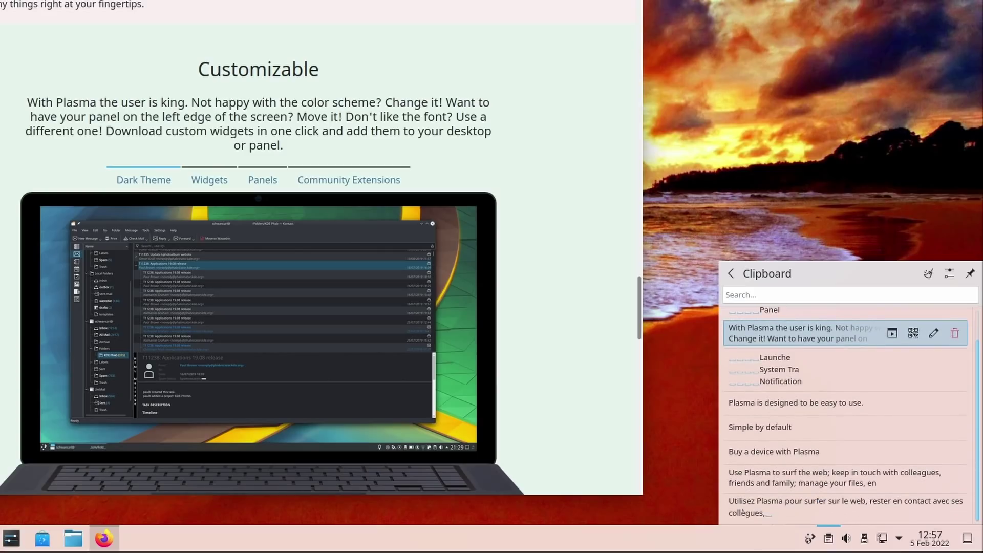
{"action": "scroll", "coordinate": [976, 342], "scroll_direction": "up", "scroll_amount": 3}
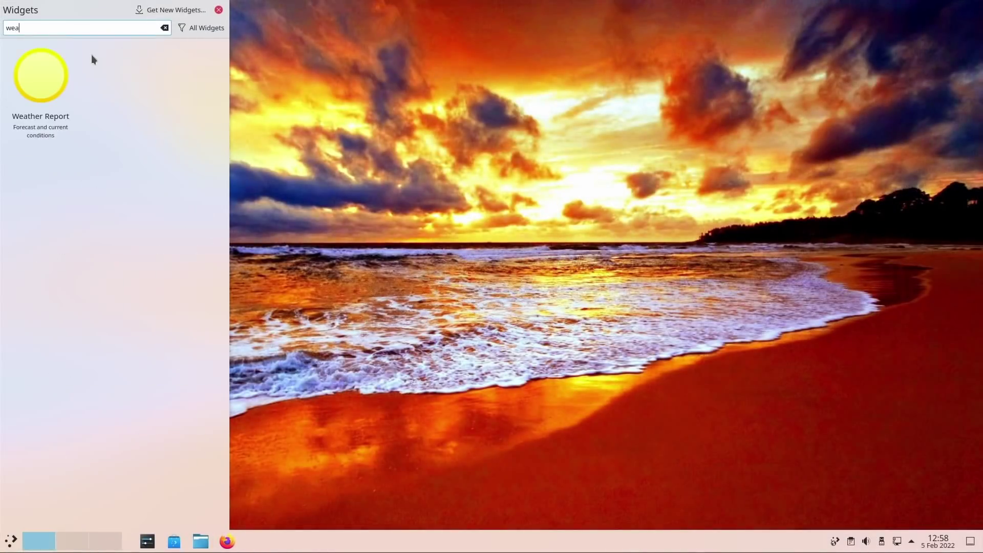
Place a Weather Report widget on the desktop and choose Brest as its weather station.
{"action": "type", "text": "h"}
{"action": "left_click_drag", "start_coordinate": [49, 76], "coordinate": [429, 84]}
{"action": "left_click", "coordinate": [440, 90]}
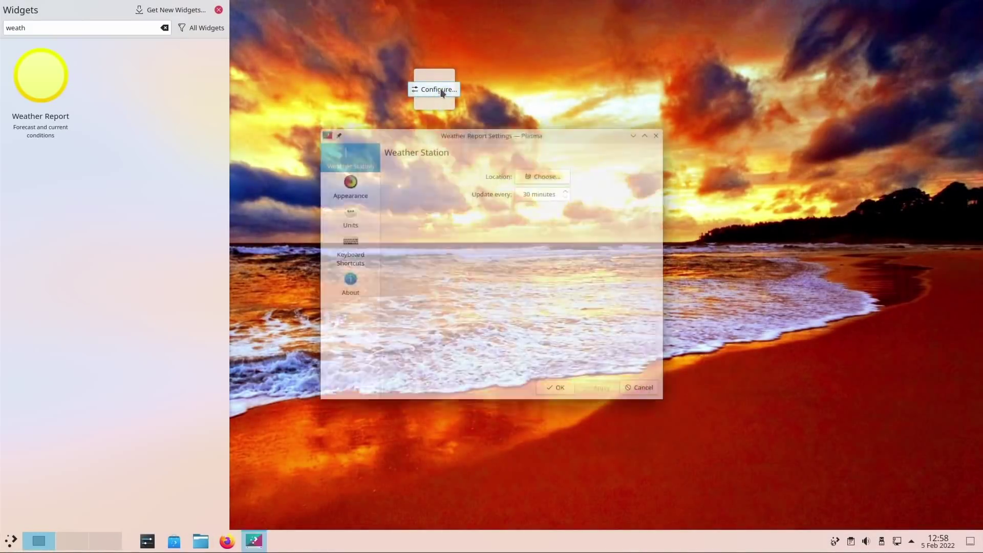
{"action": "left_click", "coordinate": [546, 174]}
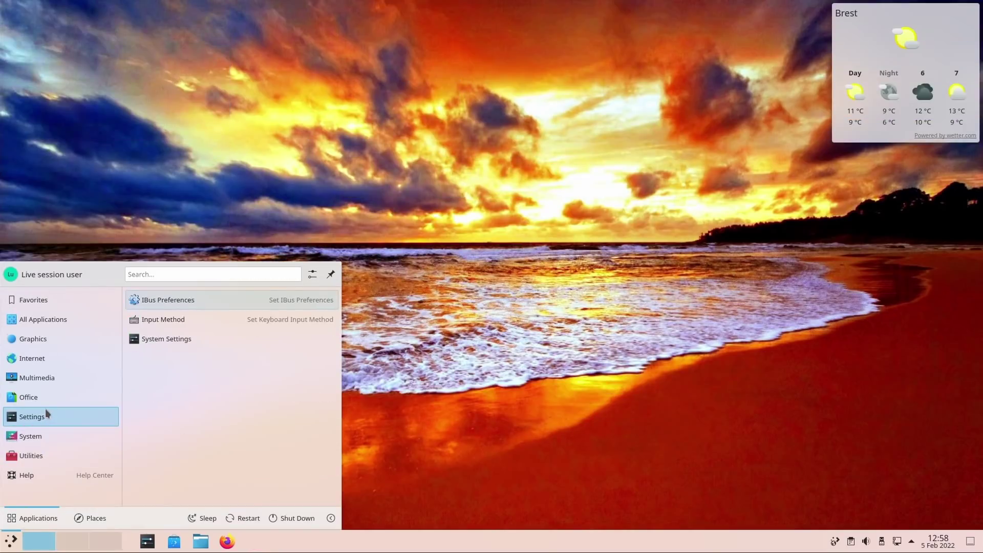
Set Task Manager's new tasks to appear on the left and apply.
{"action": "mouse_move", "coordinate": [41, 342]}
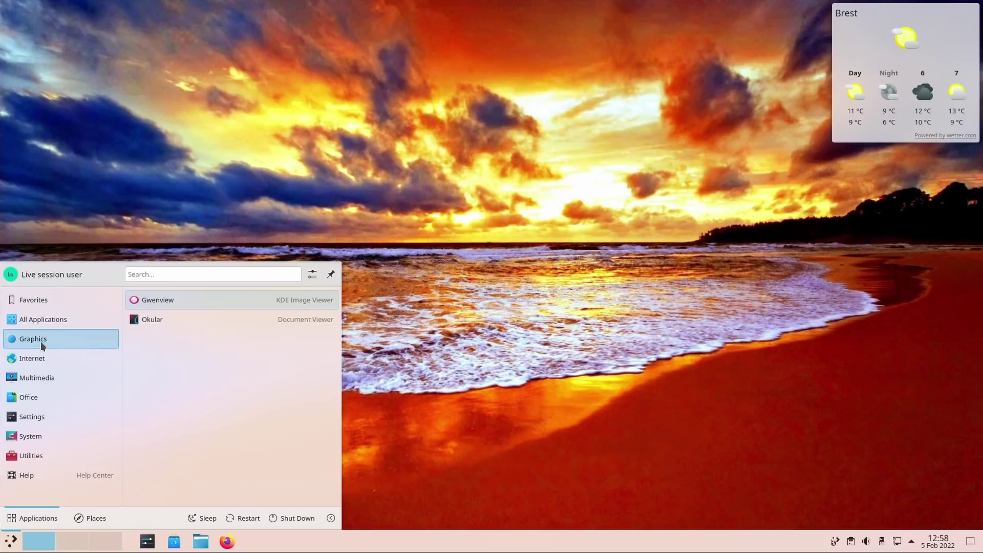
{"action": "mouse_move", "coordinate": [42, 401]}
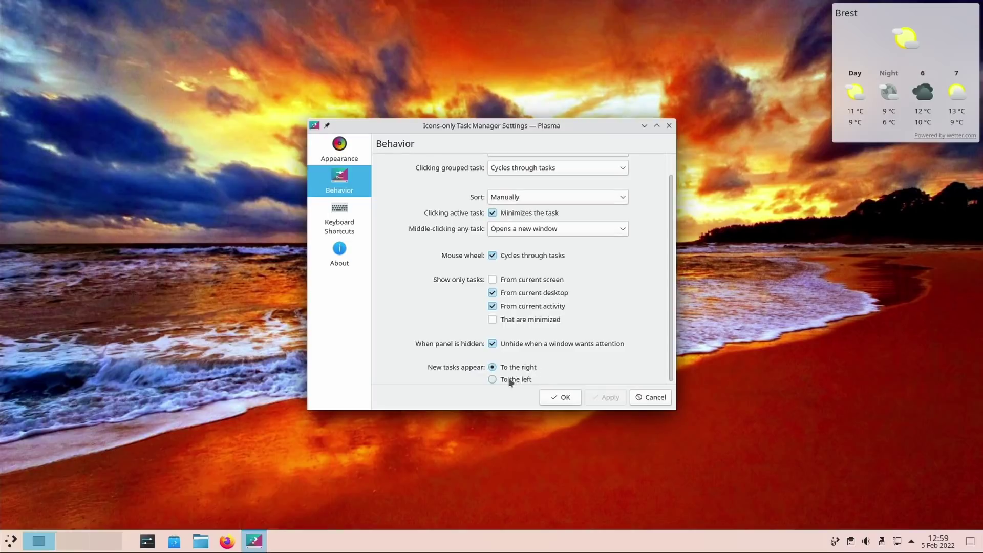
{"action": "left_click", "coordinate": [596, 401]}
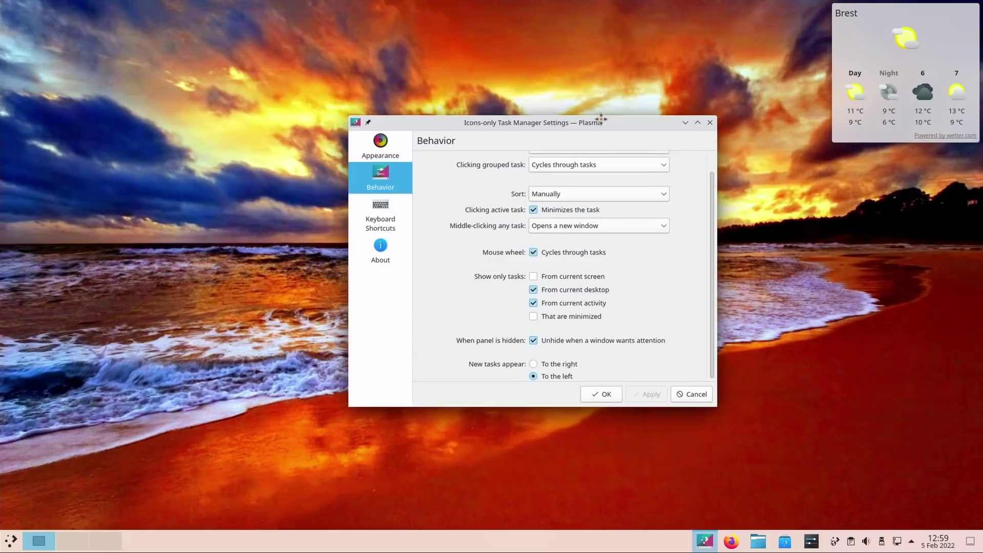
Launch Discover from the application launcher.
{"action": "left_click", "coordinate": [12, 541]}
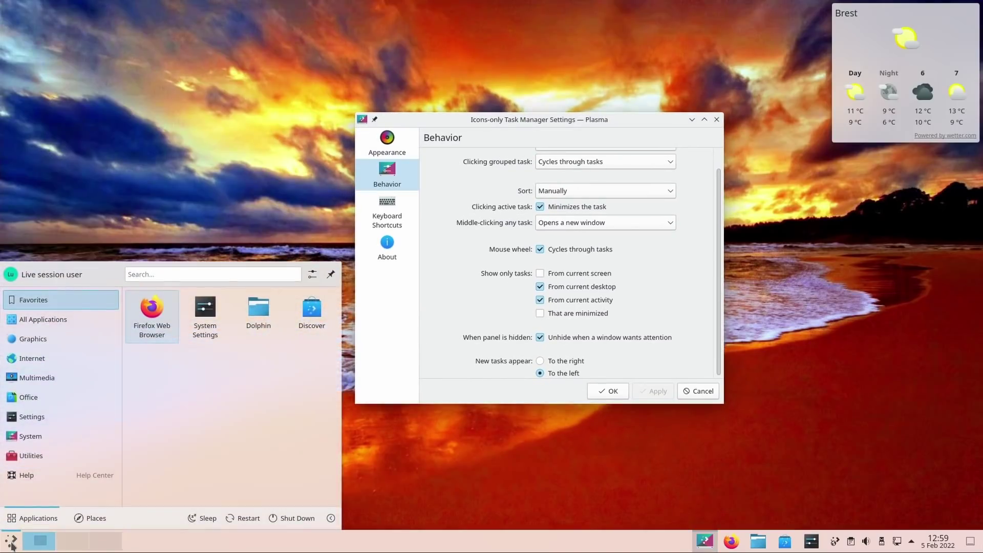
{"action": "left_click", "coordinate": [307, 312]}
{"action": "left_click", "coordinate": [10, 542]}
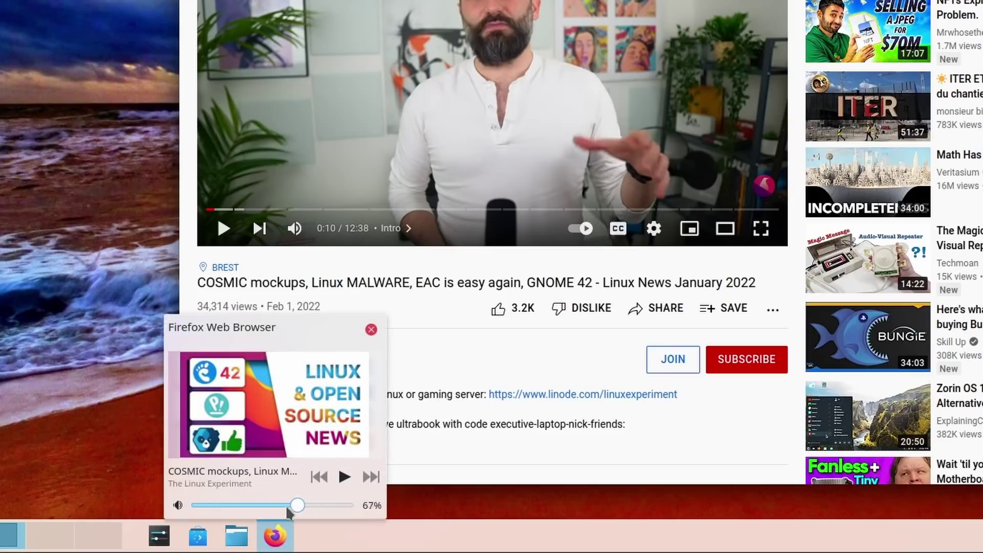
Raise the playing video's volume with the slider in Firefox's taskbar preview.
{"action": "left_click_drag", "start_coordinate": [264, 504], "coordinate": [295, 501]}
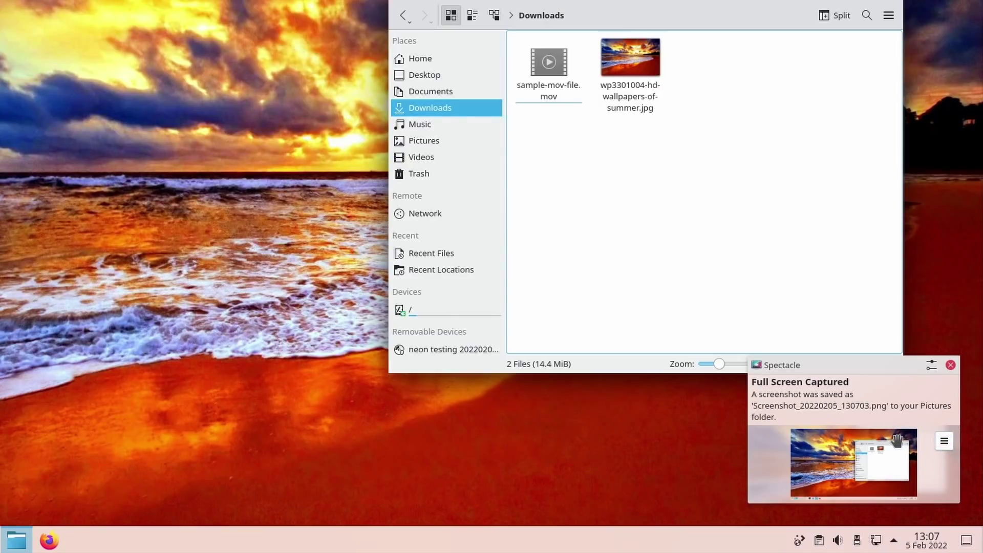
View KRunner's Web Search Keywords help, return to the list, then view the File and URL opener help.
{"action": "left_click", "coordinate": [943, 441]}
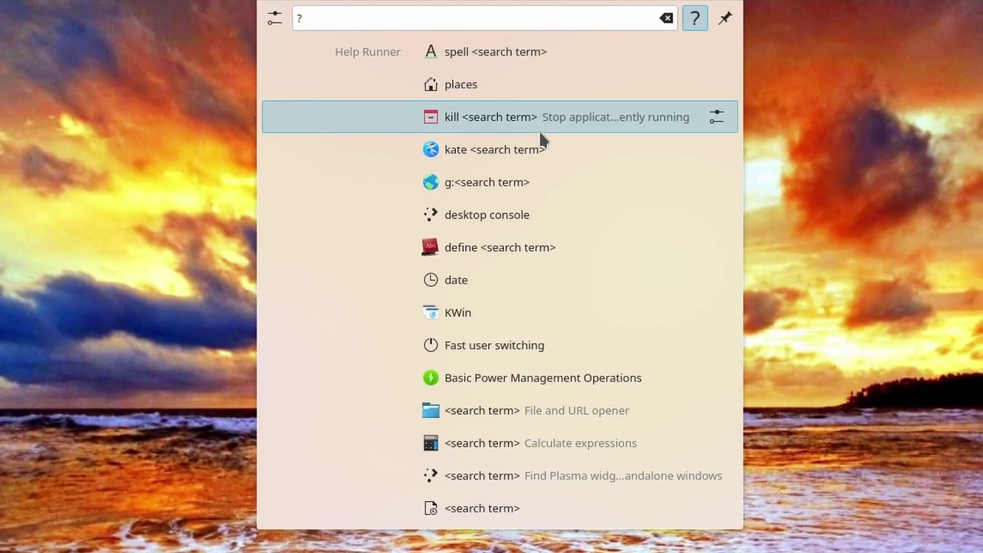
{"action": "left_click", "coordinate": [533, 183]}
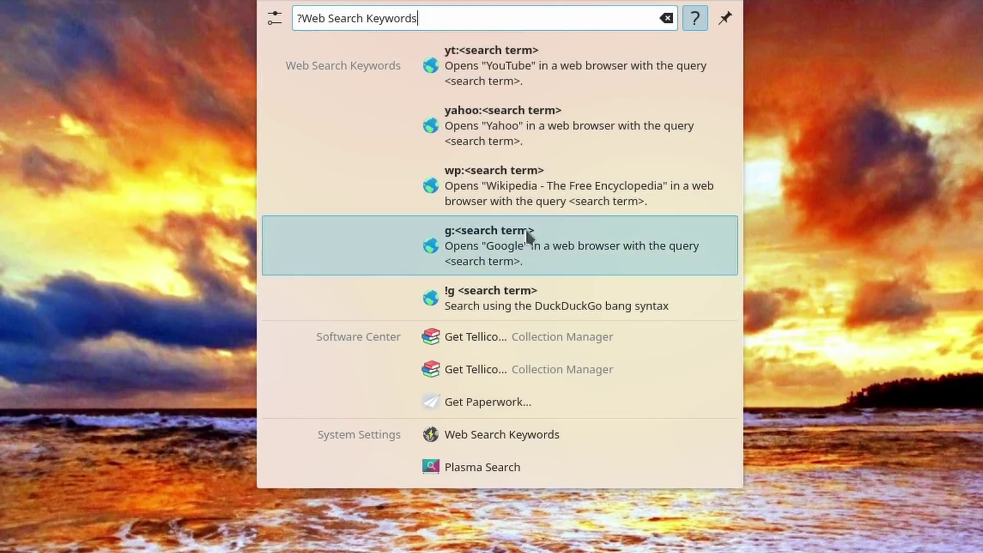
{"action": "left_click", "coordinate": [695, 20]}
{"action": "left_click", "coordinate": [695, 19]}
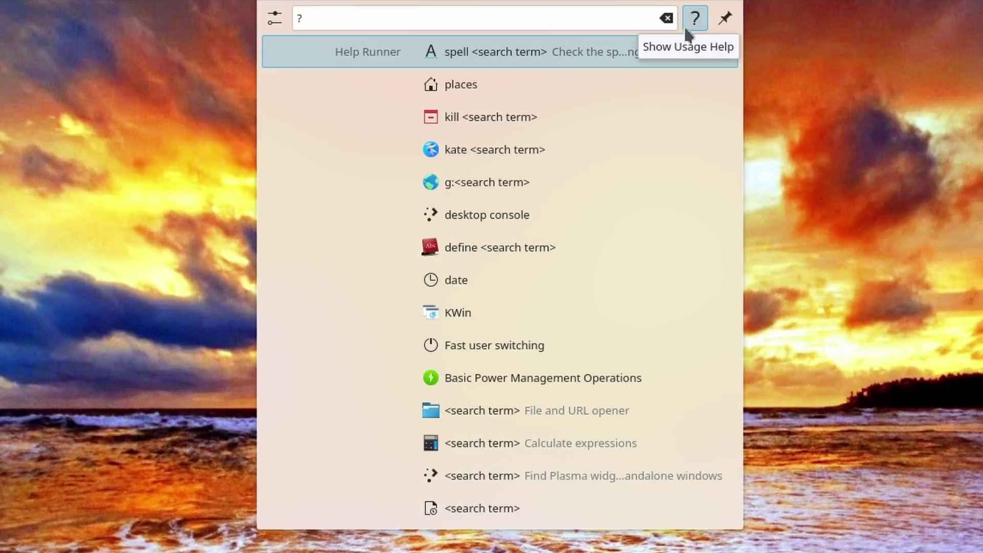
{"action": "left_click", "coordinate": [539, 404]}
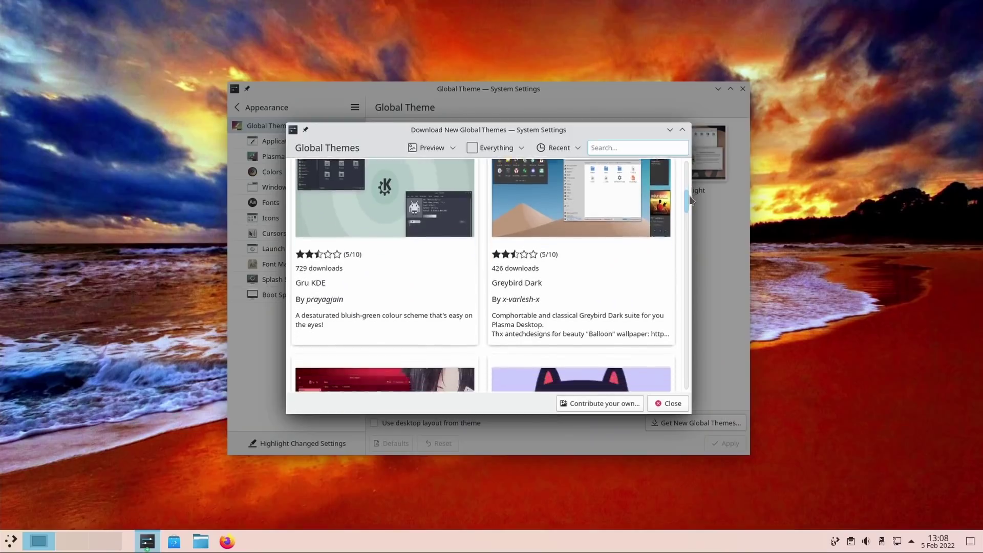
Scroll through the Download New Global Themes list, including Catppuccin and Qogir.
{"action": "left_click_drag", "start_coordinate": [691, 193], "coordinate": [686, 288]}
{"action": "scroll", "coordinate": [686, 248], "scroll_direction": "down", "scroll_amount": 3}
{"action": "scroll", "coordinate": [619, 186], "scroll_direction": "down", "scroll_amount": 3}
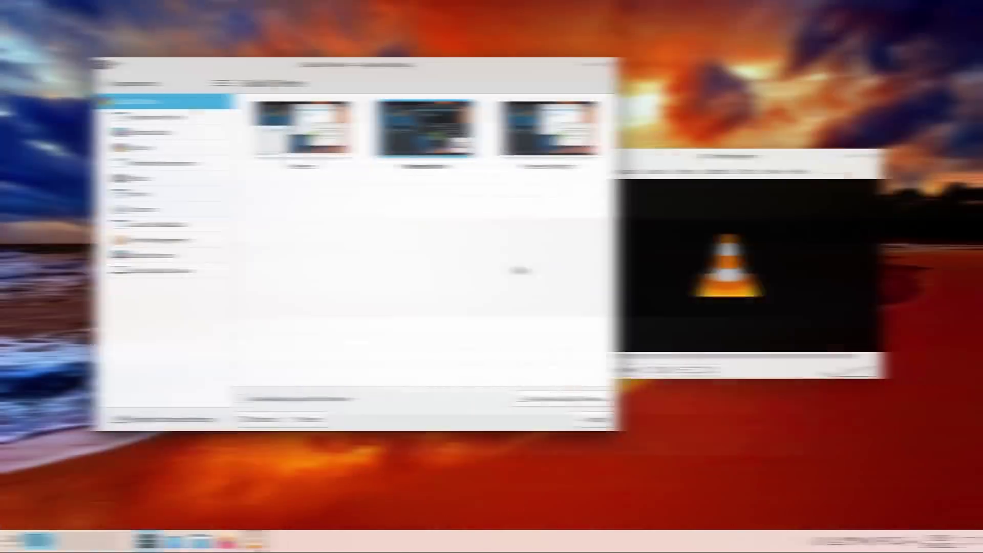
Close the VLC player and switch the global theme from Breeze Dark to the light Breeze.
{"action": "left_click", "coordinate": [592, 420]}
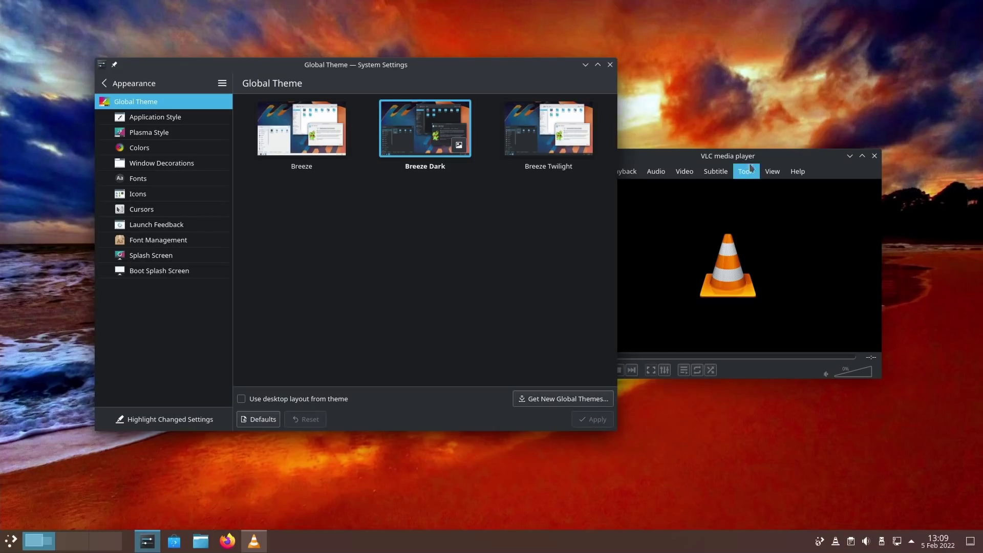
{"action": "left_click_drag", "start_coordinate": [750, 157], "coordinate": [793, 162]}
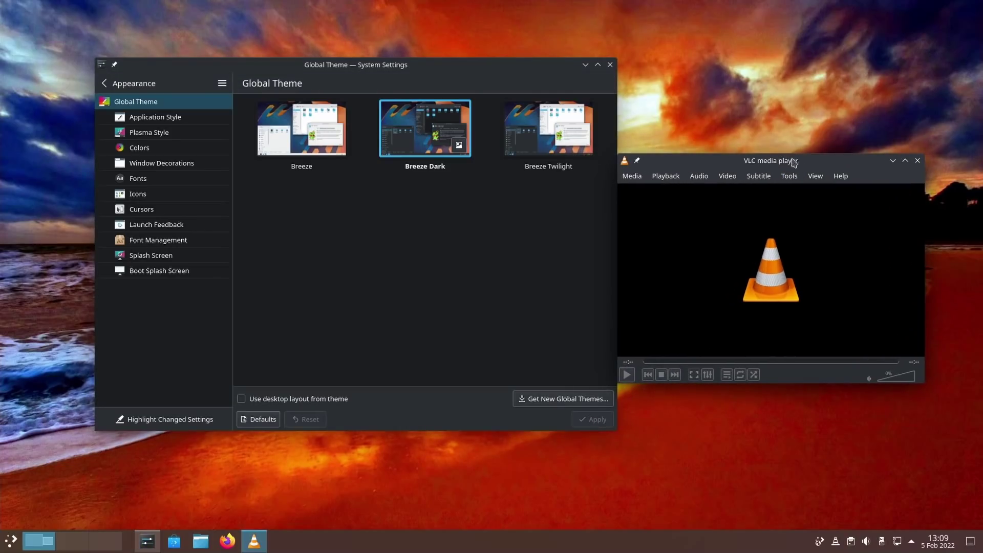
{"action": "left_click", "coordinate": [917, 164]}
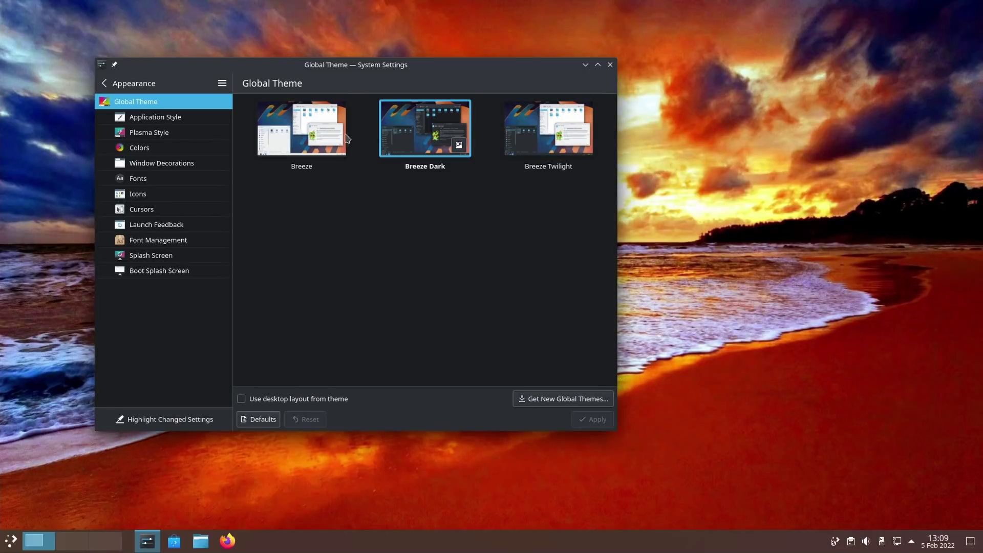
{"action": "left_click", "coordinate": [311, 133]}
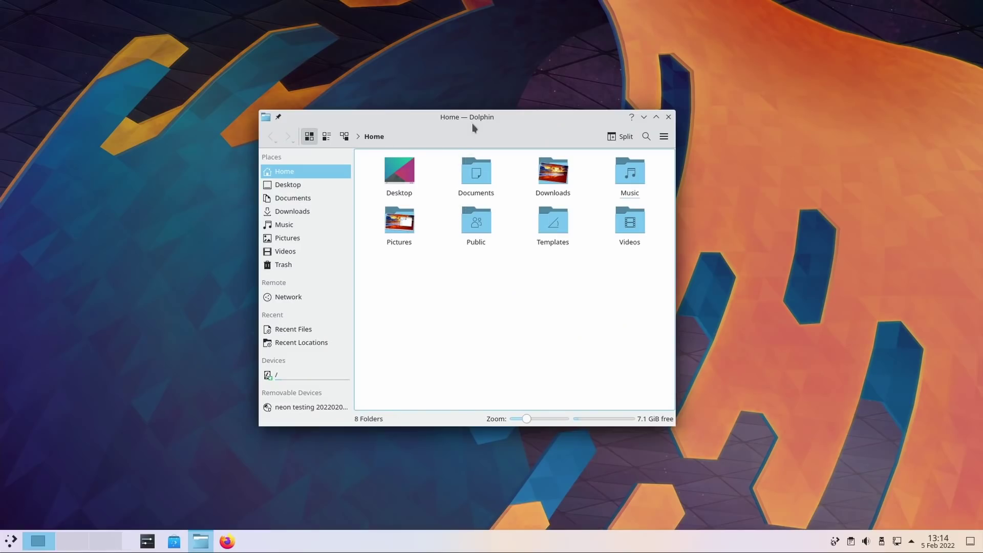
In Configure Dolphin, review the Previews settings and set View back to 'Use common display style'.
{"action": "left_click", "coordinate": [668, 137]}
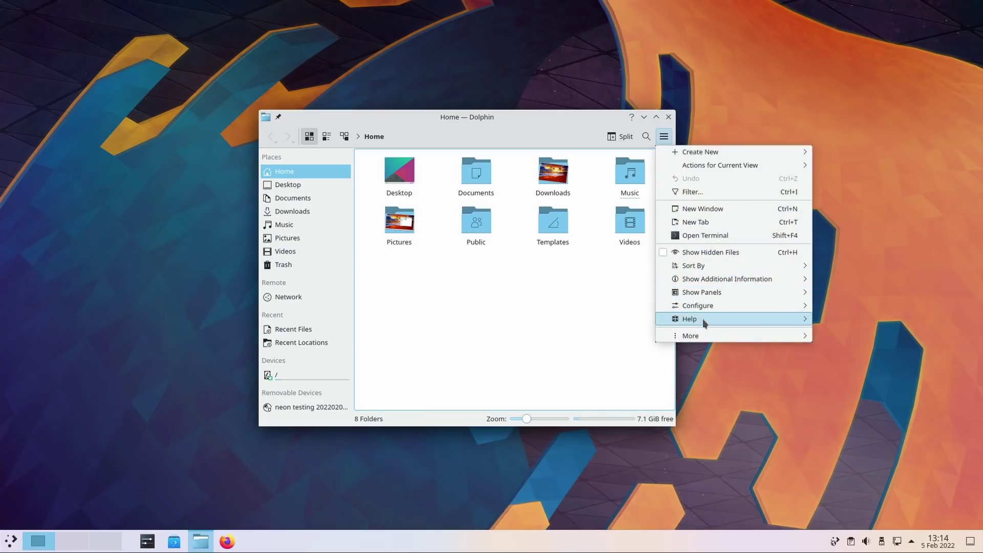
{"action": "mouse_move", "coordinate": [708, 307]}
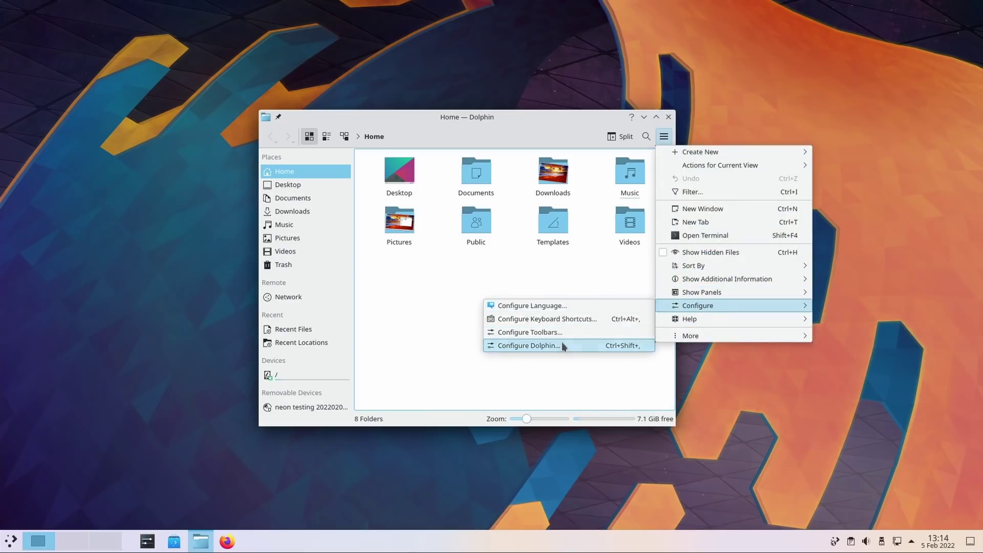
{"action": "left_click", "coordinate": [563, 347]}
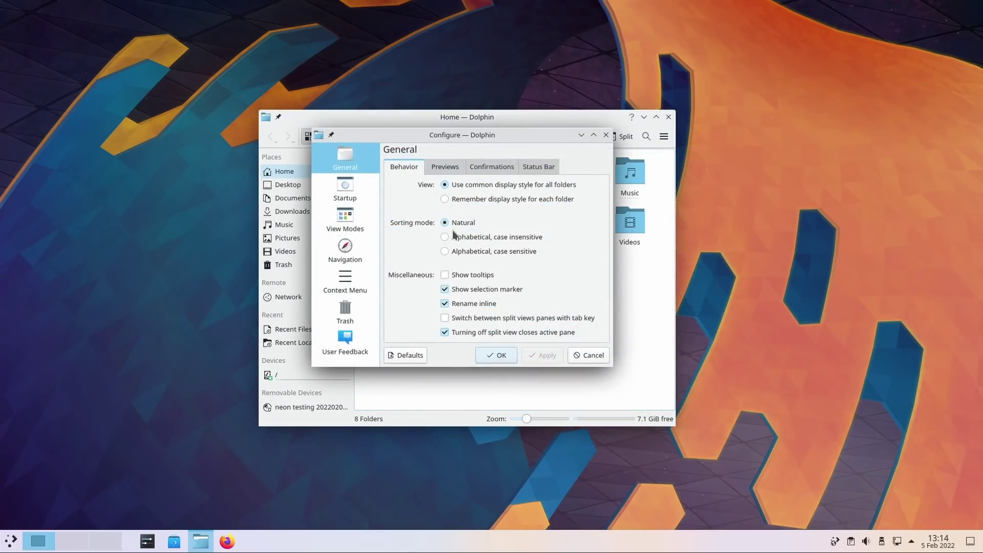
{"action": "left_click", "coordinate": [445, 166]}
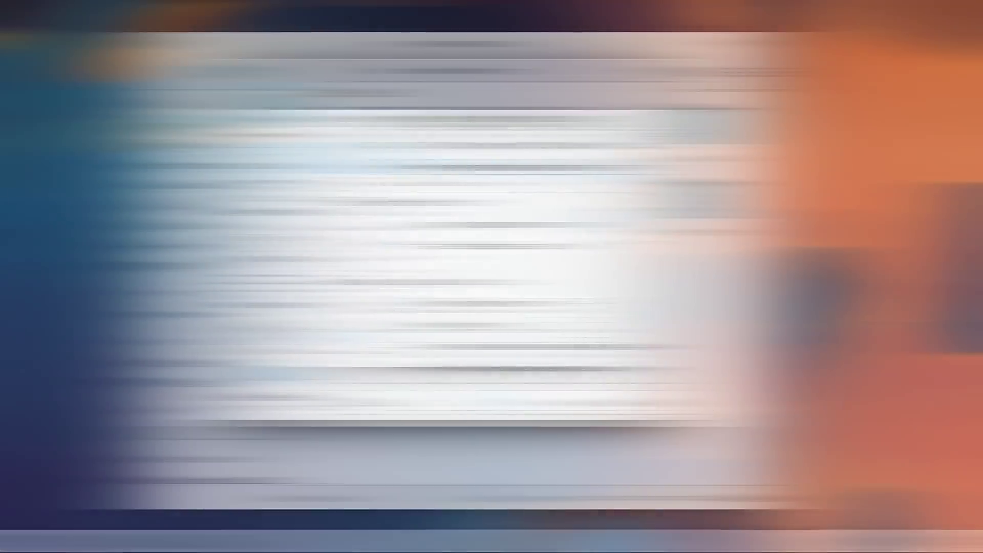
{"action": "key", "text": "Up"}
{"action": "key", "text": "Tab"}
{"action": "key", "text": "Tab"}
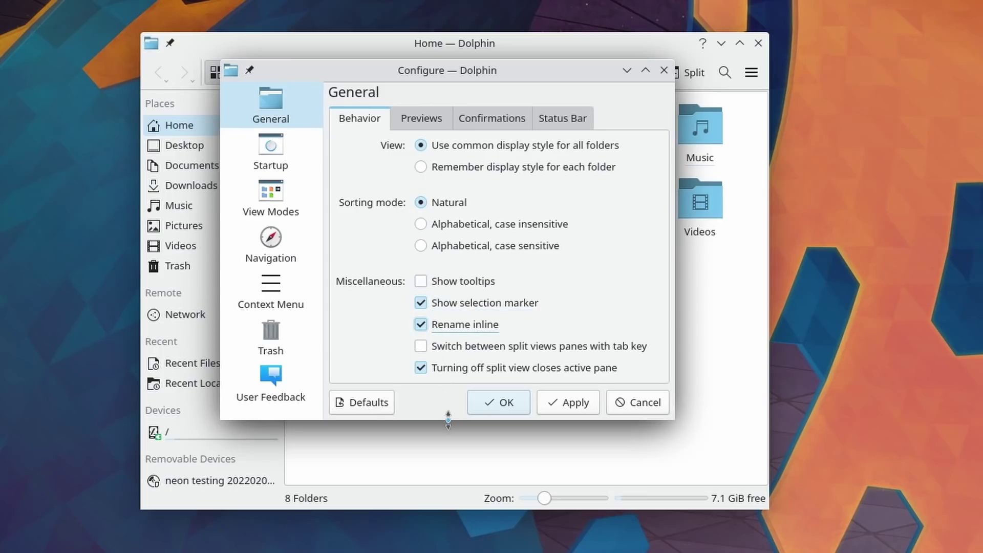
{"action": "key", "text": "Tab"}
{"action": "key", "text": "Tab"}
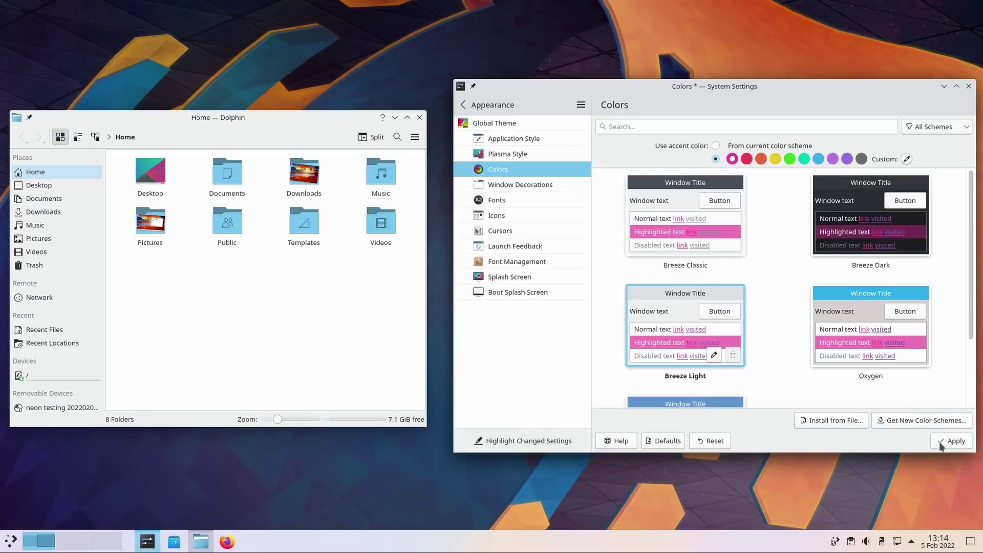
Apply the pink, then the teal accent colour, selecting the Home folders to preview the highlight.
{"action": "left_click", "coordinate": [940, 446]}
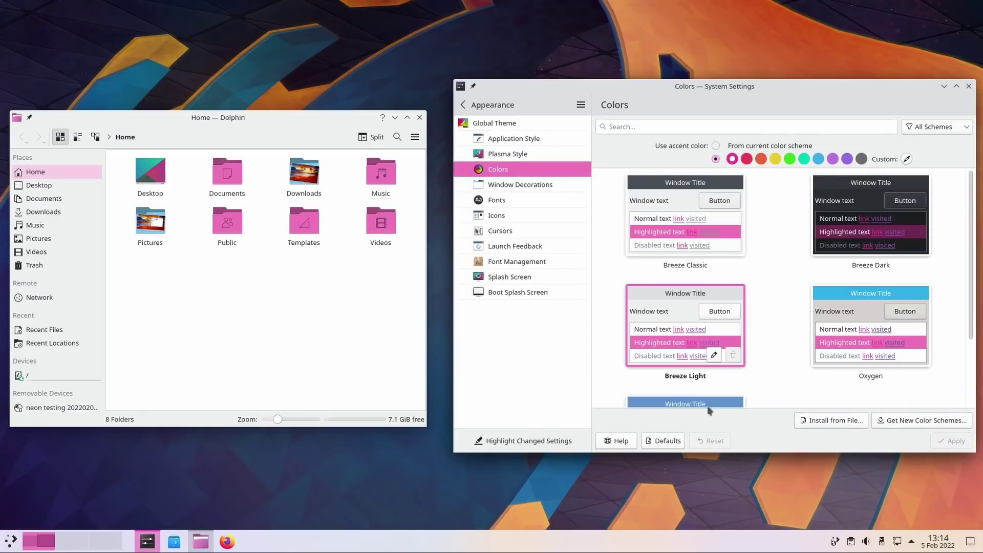
{"action": "left_click_drag", "start_coordinate": [128, 281], "coordinate": [397, 185]}
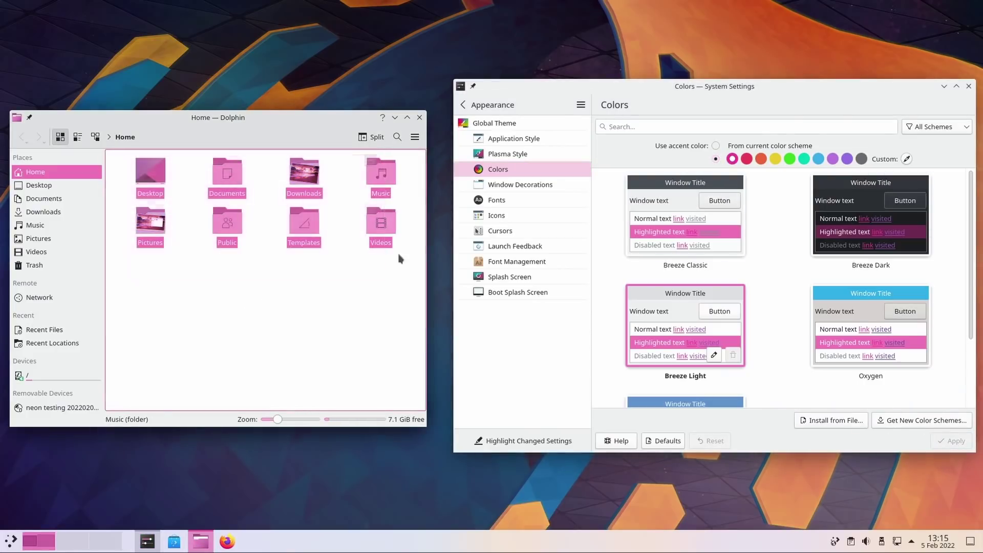
{"action": "left_click", "coordinate": [805, 160]}
{"action": "left_click", "coordinate": [940, 443]}
{"action": "left_click_drag", "start_coordinate": [125, 280], "coordinate": [384, 164]}
{"action": "left_click", "coordinate": [318, 285]}
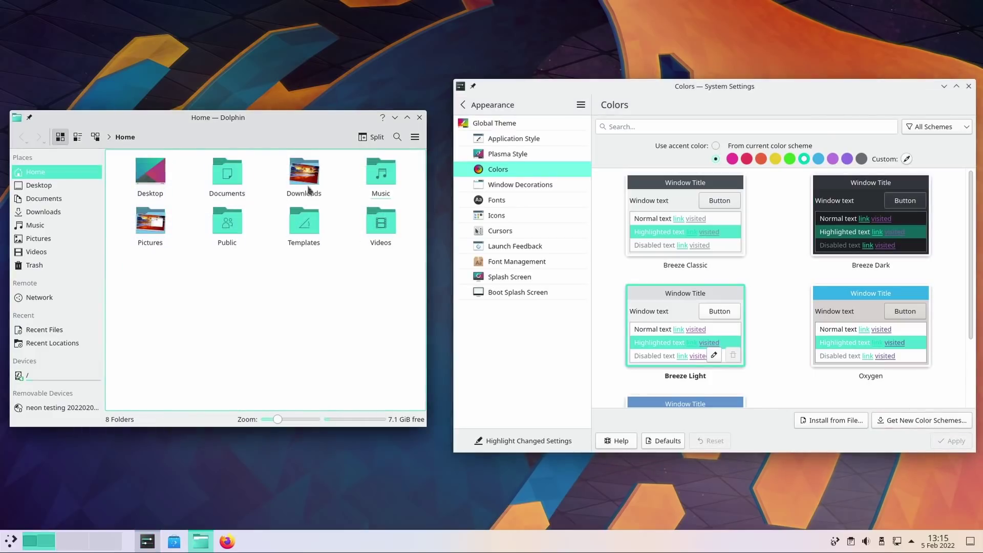
Apply the violet accent colour and preview it on the Videos folder's context menu.
{"action": "left_click", "coordinate": [833, 159]}
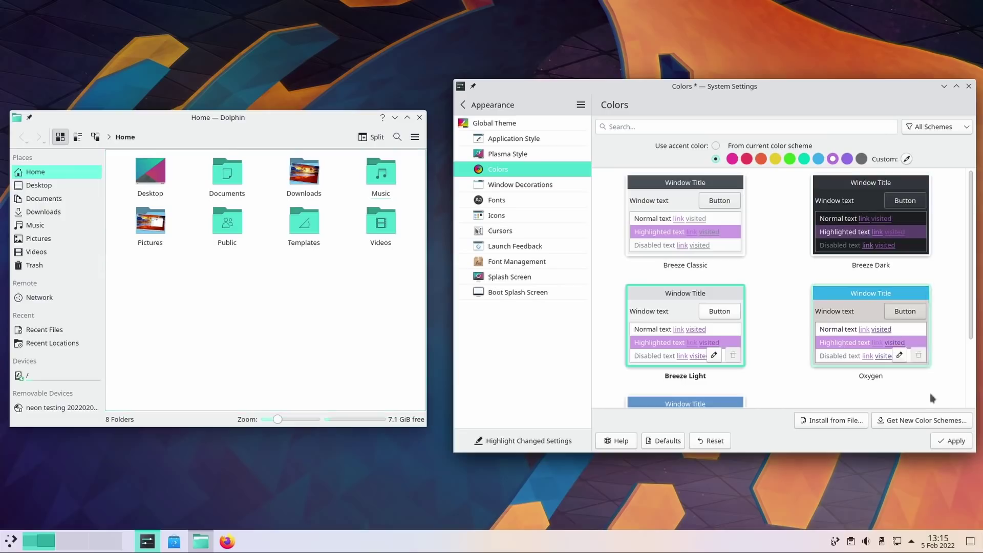
{"action": "left_click", "coordinate": [950, 443]}
{"action": "right_click", "coordinate": [386, 226]}
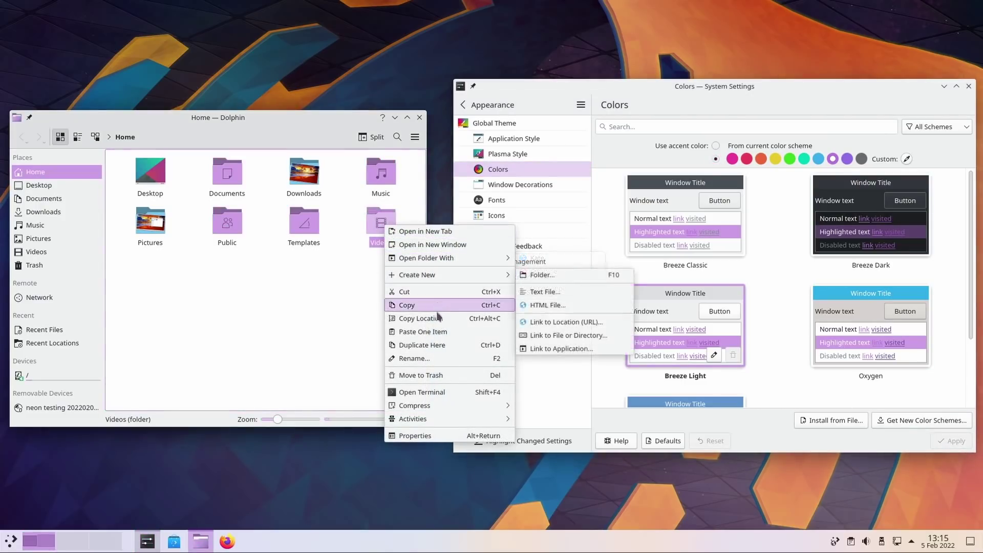
{"action": "left_click", "coordinate": [275, 350]}
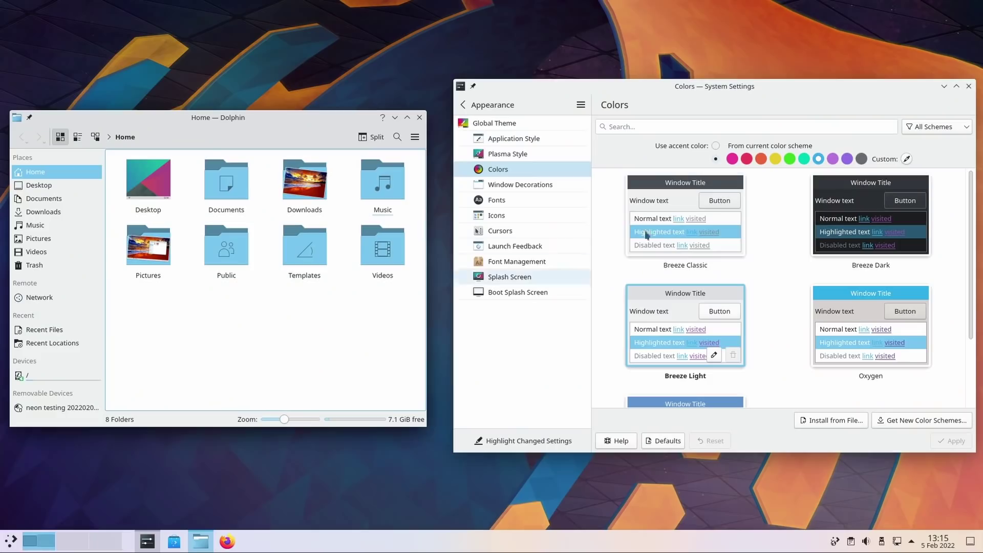
Pick and apply a custom bright cyan accent colour.
{"action": "left_click", "coordinate": [906, 159]}
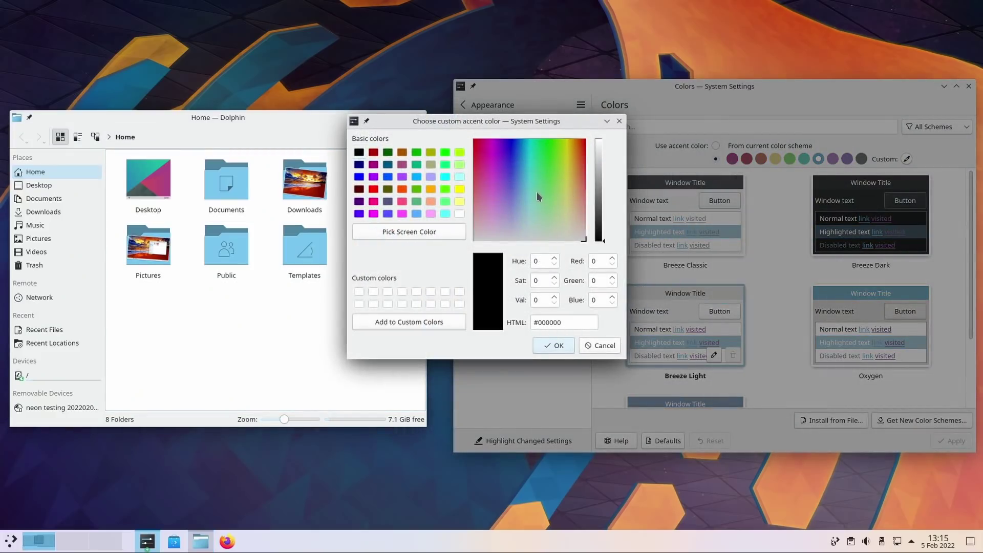
{"action": "left_click", "coordinate": [527, 157]}
{"action": "left_click_drag", "start_coordinate": [603, 169], "coordinate": [603, 147]}
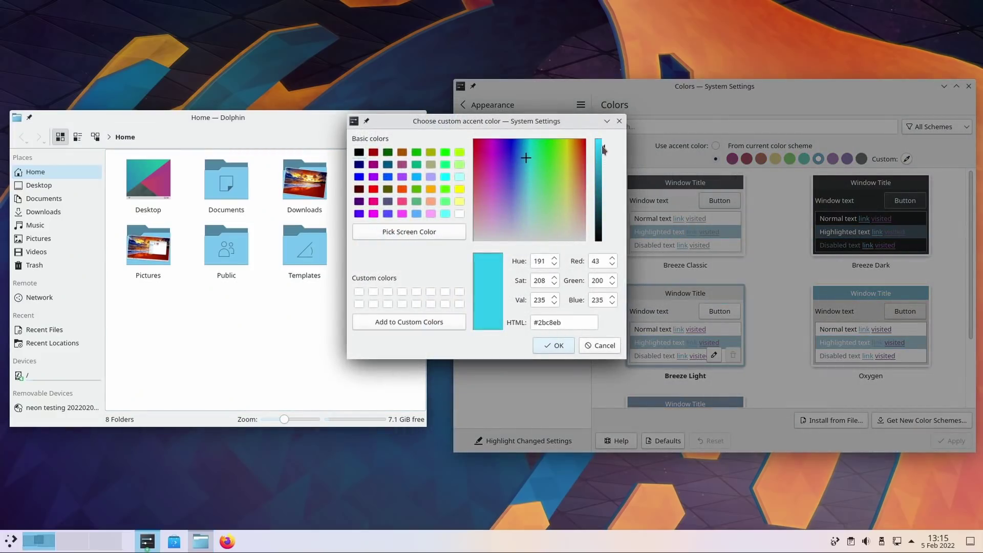
{"action": "left_click", "coordinate": [555, 346]}
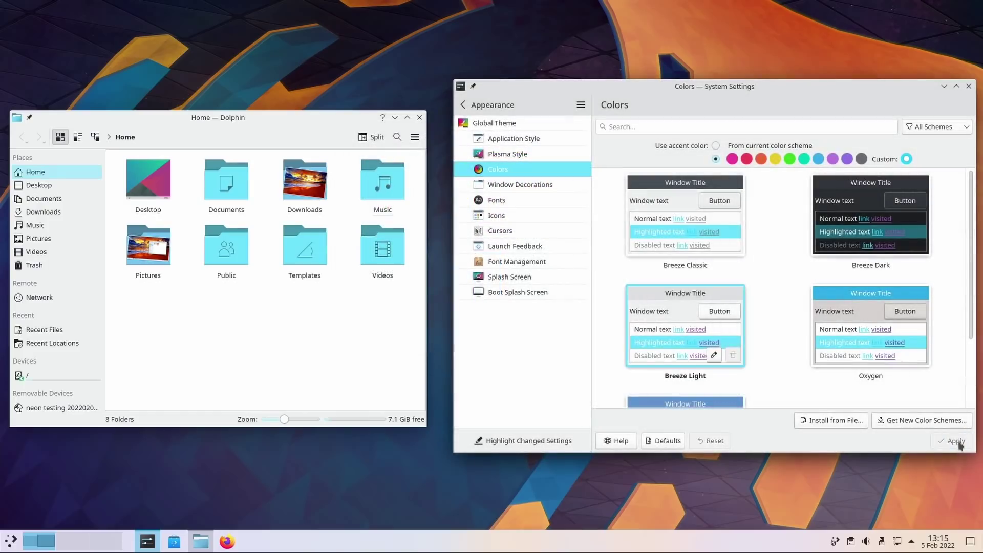
{"action": "left_click", "coordinate": [906, 158]}
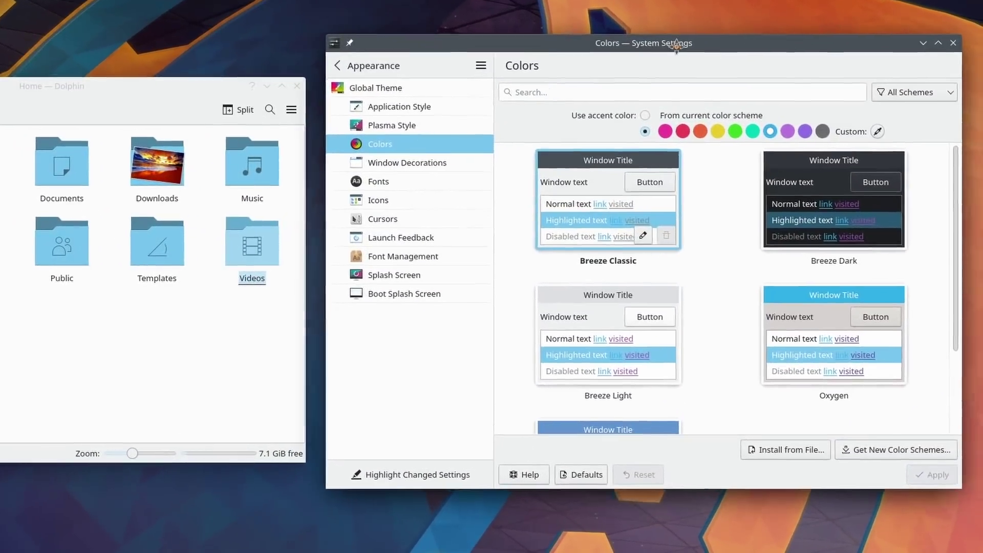
Apply the Breeze Light colour scheme.
{"action": "left_click_drag", "start_coordinate": [675, 45], "coordinate": [668, 53]}
{"action": "left_click", "coordinate": [206, 87]}
{"action": "left_click", "coordinate": [505, 52]}
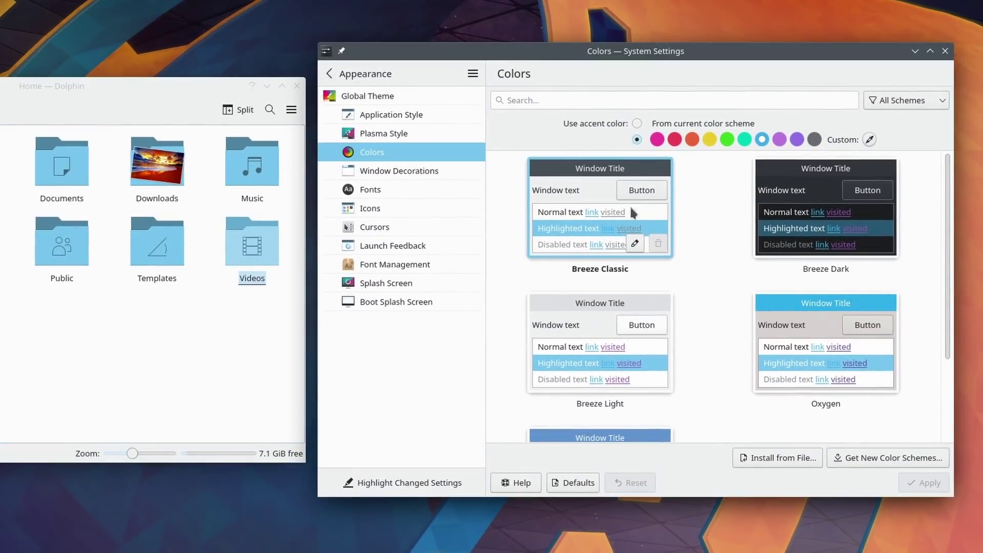
{"action": "left_click", "coordinate": [557, 377]}
{"action": "left_click", "coordinate": [919, 481]}
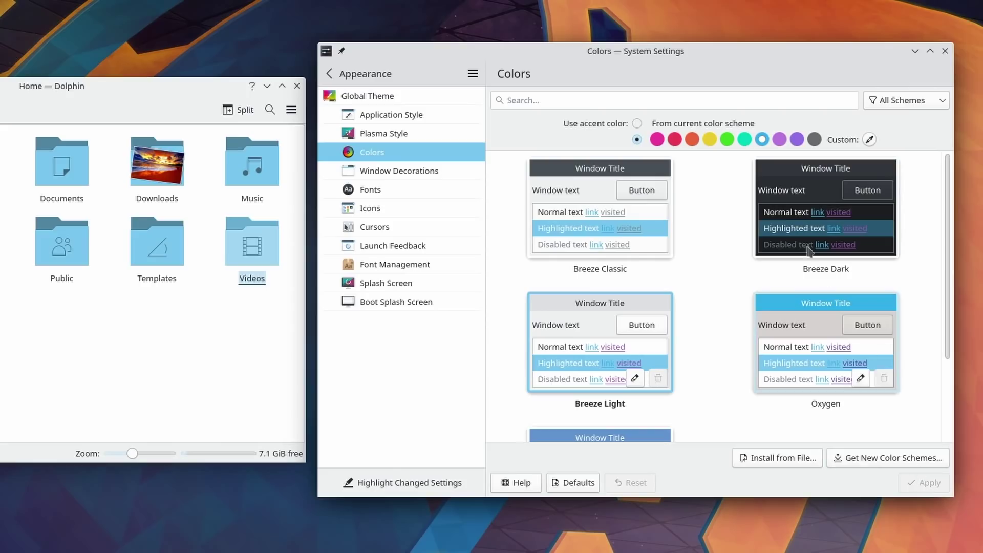
Apply Breeze Dark to the whole desktop, check it on the Documents menu, then reselect Breeze Light.
{"action": "mouse_move", "coordinate": [684, 57]}
{"action": "left_mouse_down"}
{"action": "mouse_move", "coordinate": [707, 63]}
{"action": "mouse_move", "coordinate": [701, 57]}
{"action": "left_mouse_up"}
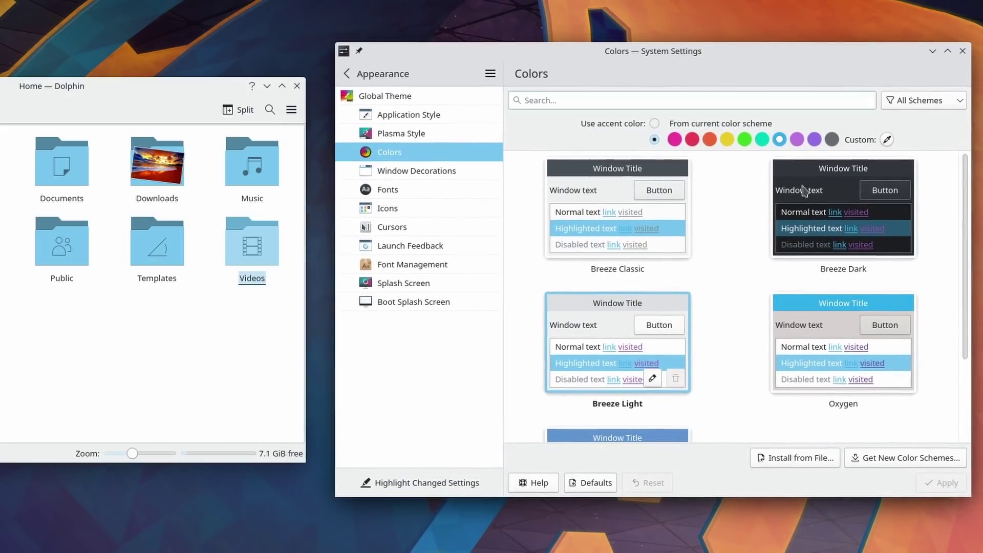
{"action": "left_click", "coordinate": [843, 229]}
{"action": "left_click", "coordinate": [940, 482]}
{"action": "mouse_move", "coordinate": [655, 56]}
{"action": "left_mouse_down"}
{"action": "mouse_move", "coordinate": [643, 53]}
{"action": "mouse_move", "coordinate": [653, 58]}
{"action": "left_mouse_up"}
{"action": "mouse_move", "coordinate": [84, 82]}
{"action": "left_mouse_down"}
{"action": "mouse_move", "coordinate": [98, 77]}
{"action": "mouse_move", "coordinate": [94, 69]}
{"action": "left_mouse_up"}
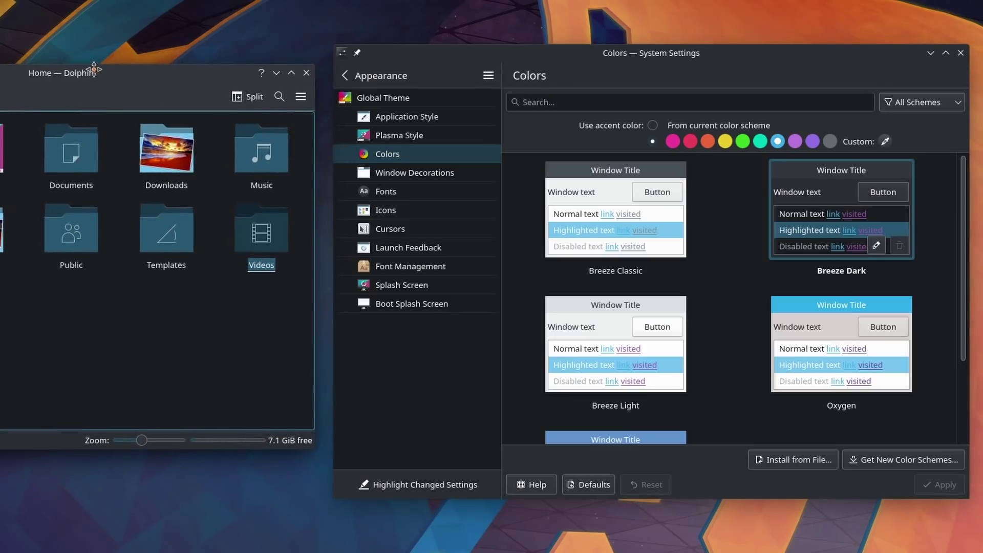
{"action": "right_click", "coordinate": [77, 169]}
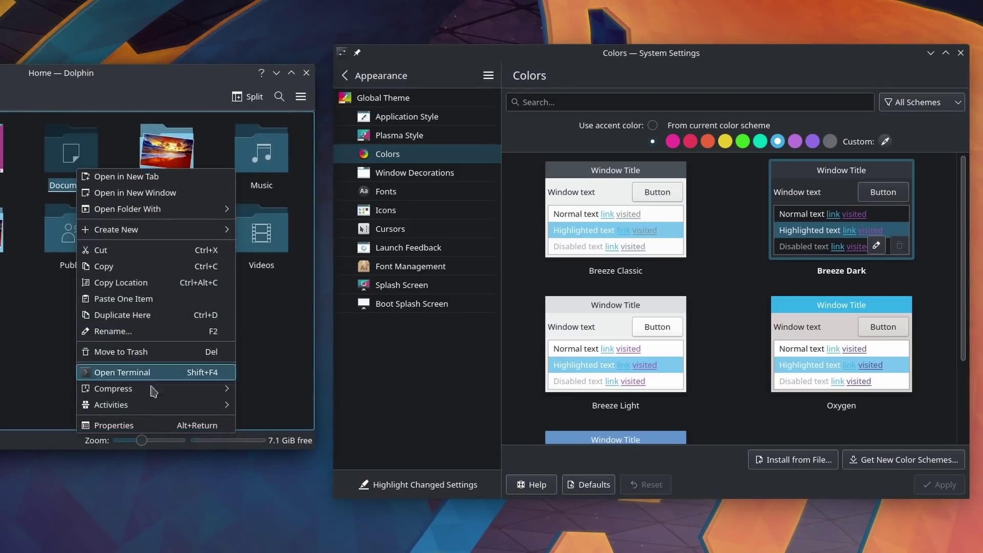
{"action": "left_click", "coordinate": [256, 368]}
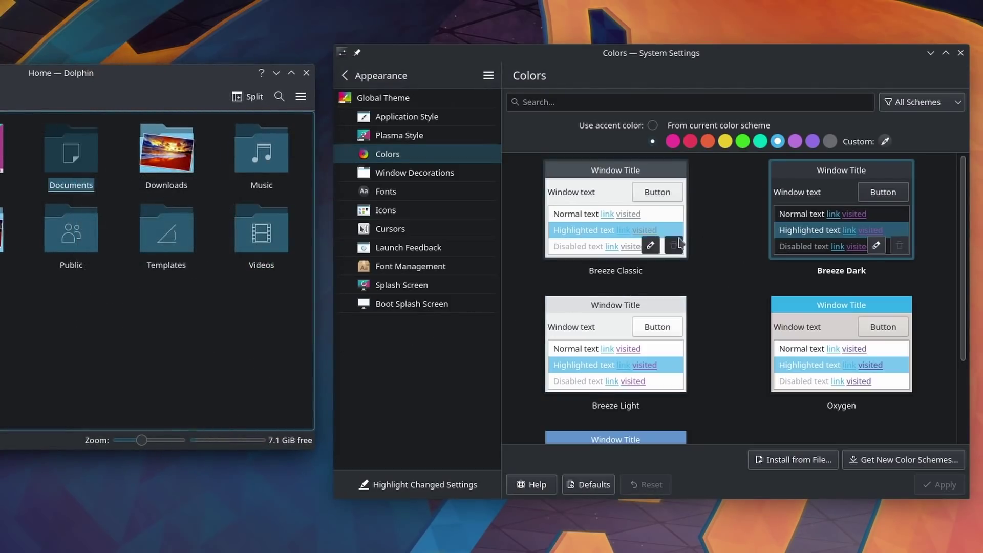
{"action": "left_click", "coordinate": [601, 352]}
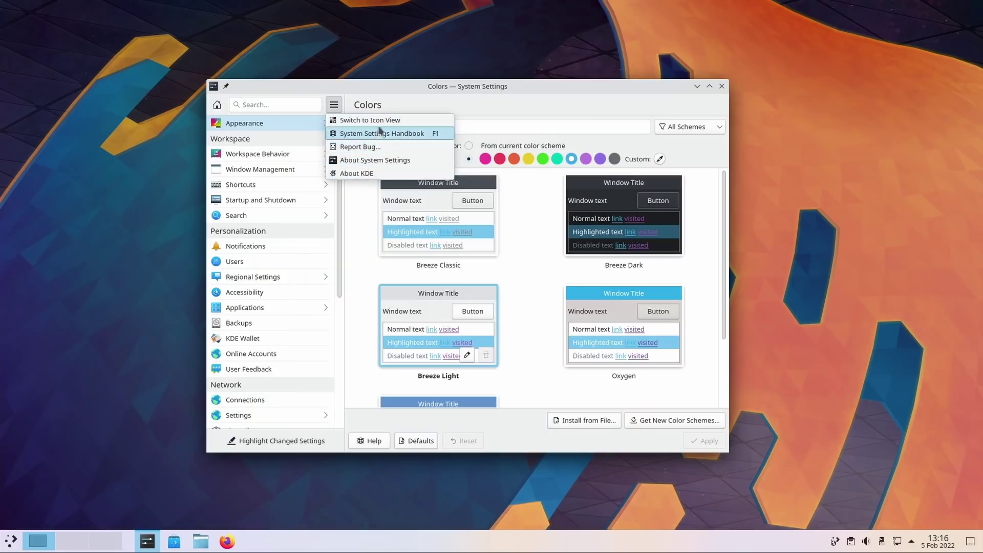
Discard the unsaved Breeze Classic colour selection and go to the Application Style page.
{"action": "left_click", "coordinate": [425, 195]}
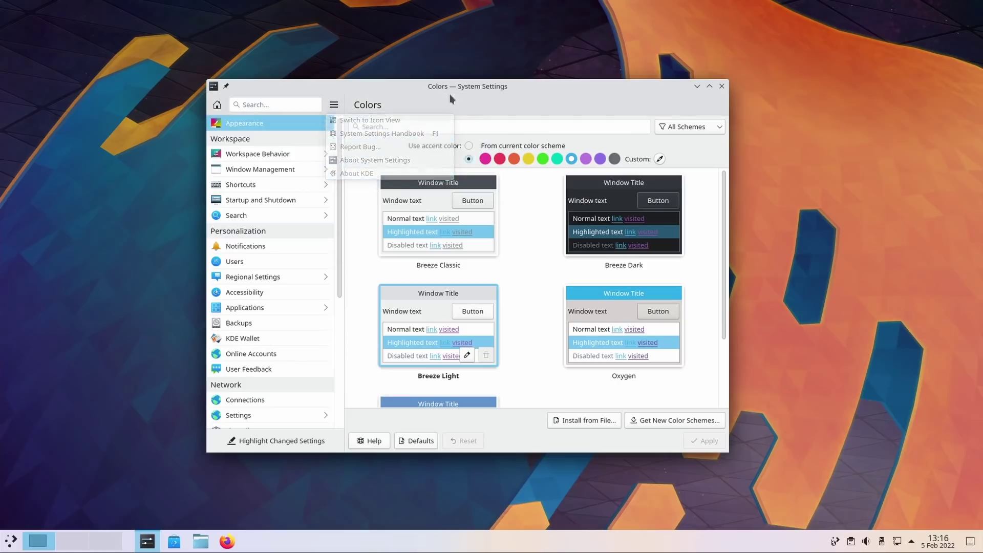
{"action": "left_click_drag", "start_coordinate": [726, 189], "coordinate": [720, 292]}
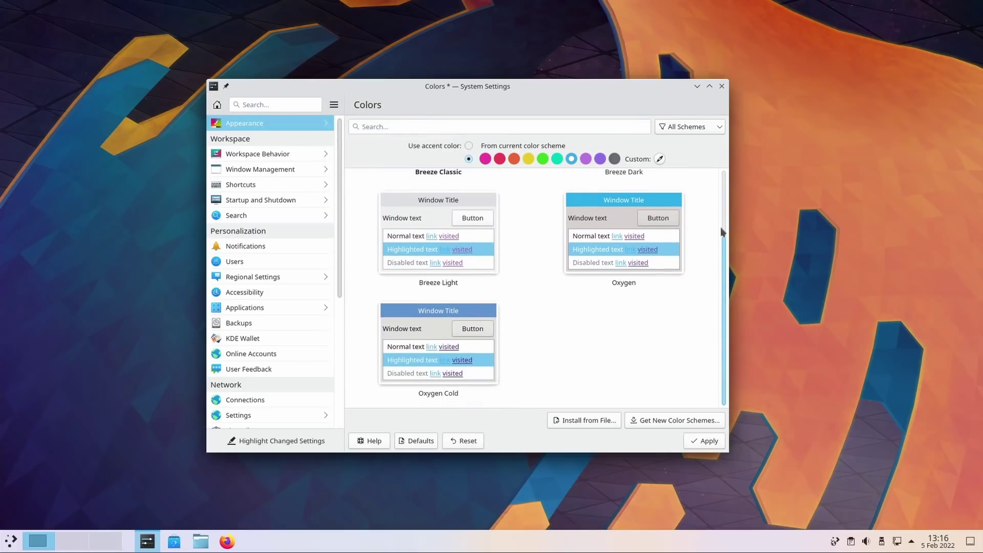
{"action": "left_click_drag", "start_coordinate": [720, 237], "coordinate": [716, 152]}
{"action": "left_click", "coordinate": [265, 152]}
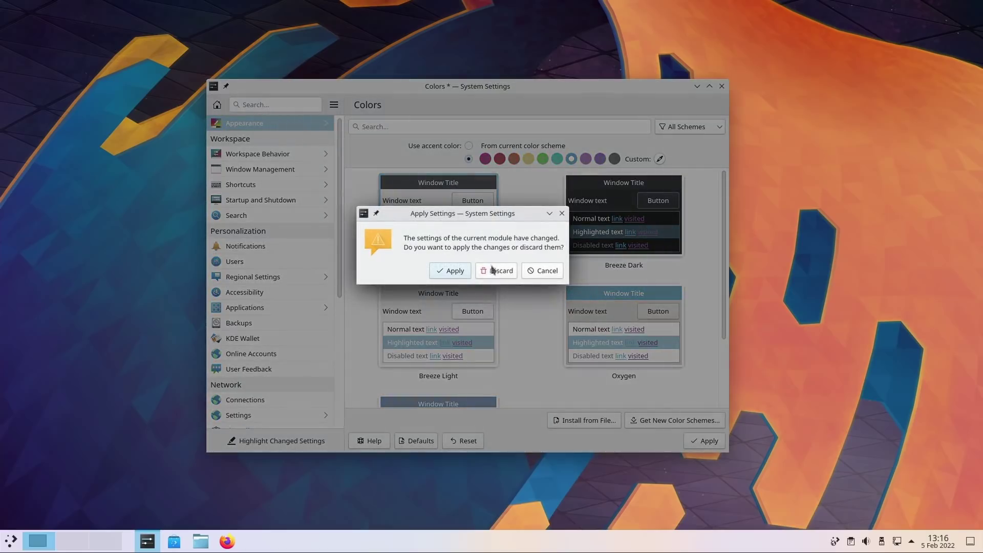
{"action": "left_click", "coordinate": [504, 273]}
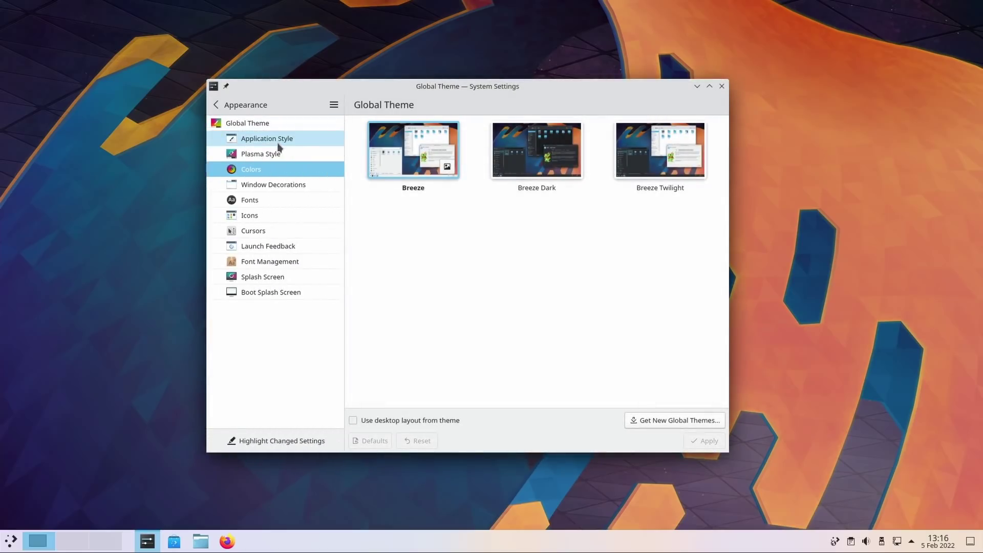
{"action": "left_click", "coordinate": [275, 140]}
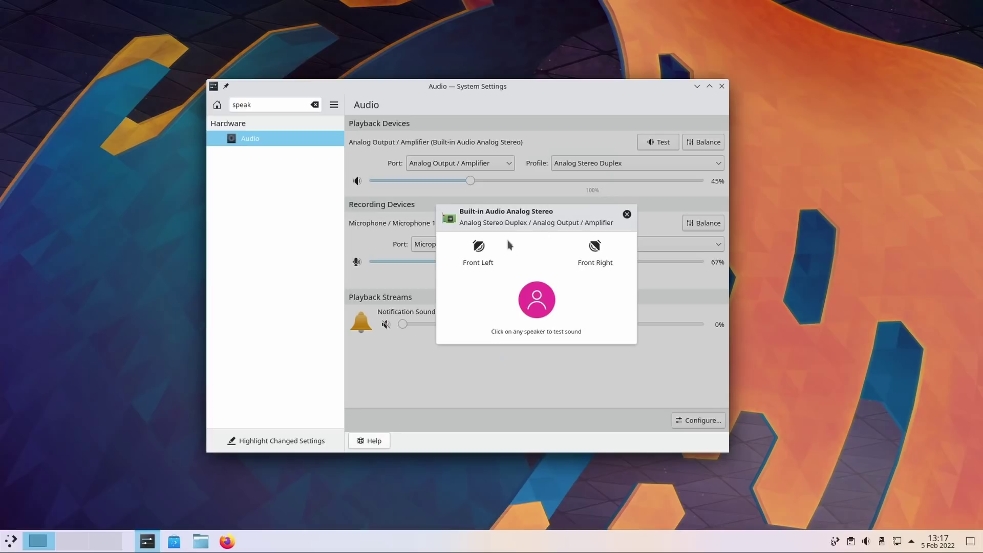
Play test sounds on the Front Left and Front Right speakers.
{"action": "left_click", "coordinate": [472, 253]}
{"action": "left_click", "coordinate": [593, 248]}
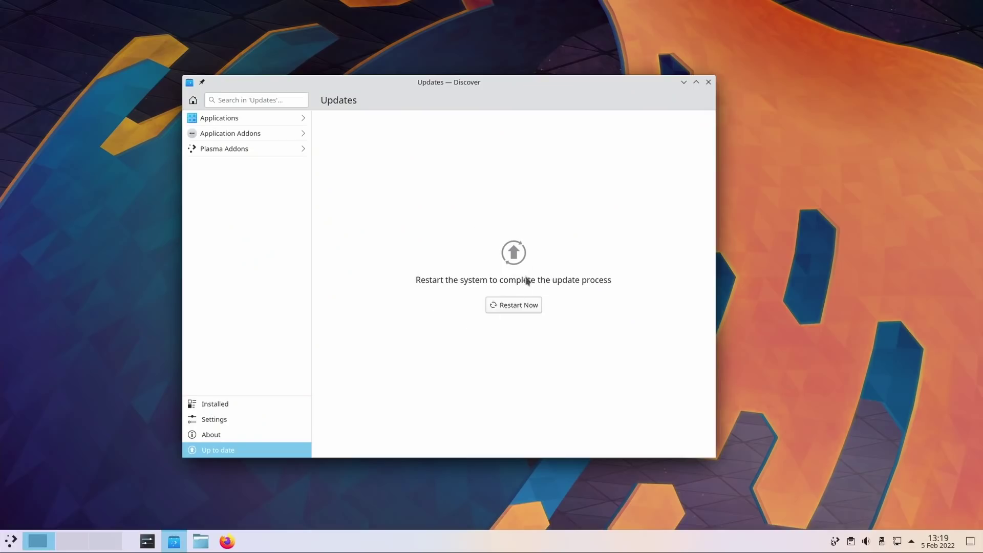
Narrow Discover to its mobile layout and browse the Applications, Home, Search and Installed pages.
{"action": "left_click", "coordinate": [271, 118]}
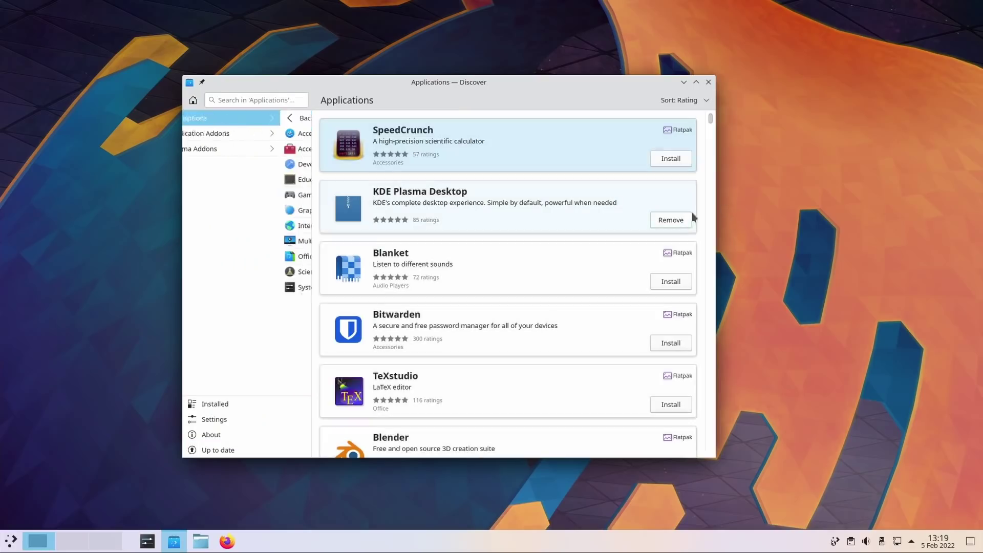
{"action": "left_click_drag", "start_coordinate": [716, 191], "coordinate": [344, 195]}
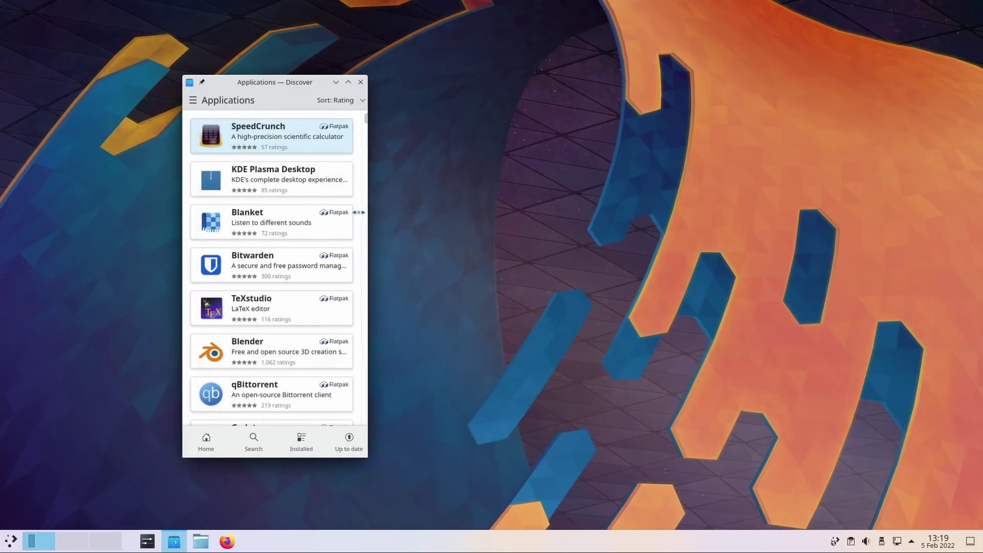
{"action": "left_click_drag", "start_coordinate": [305, 105], "coordinate": [483, 110]}
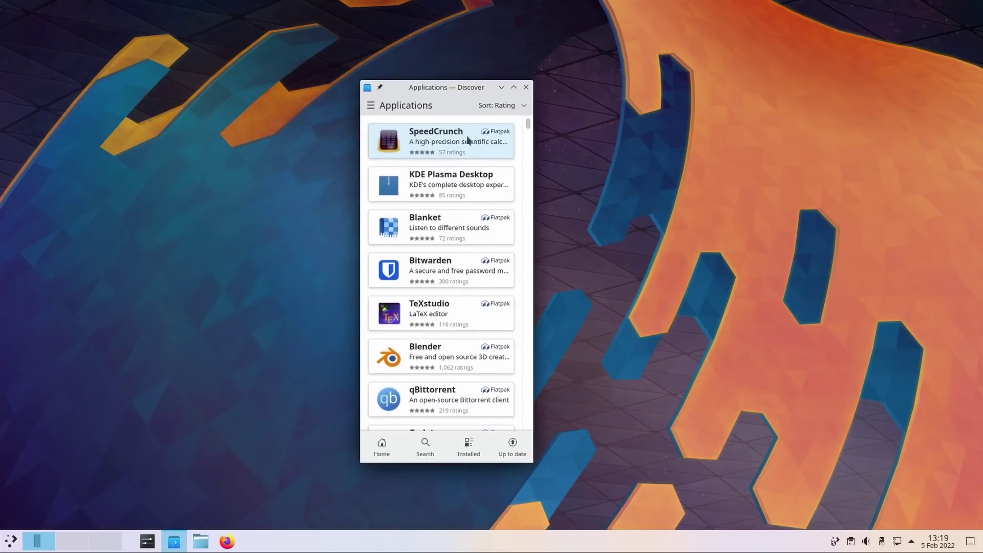
{"action": "left_click", "coordinate": [381, 441]}
{"action": "left_click", "coordinate": [430, 449]}
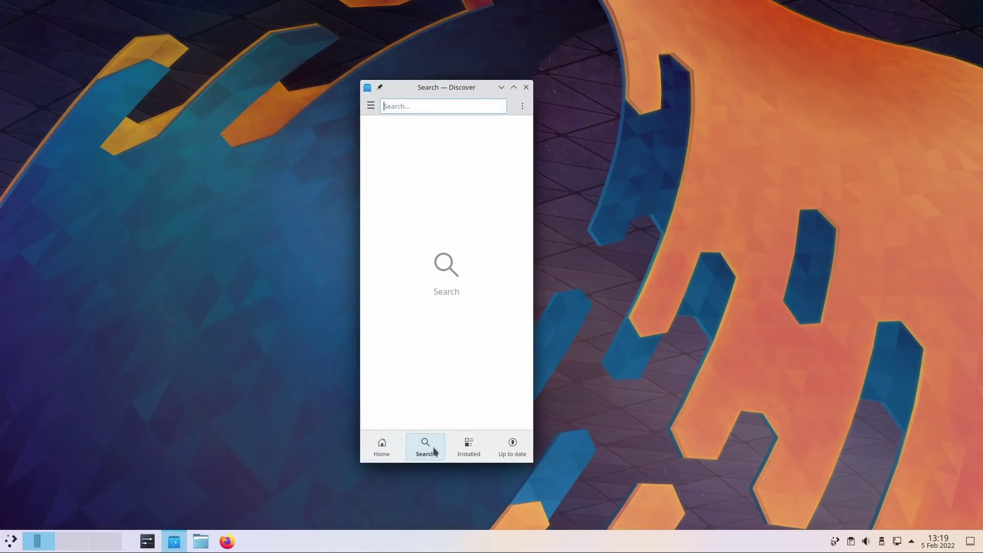
{"action": "left_click", "coordinate": [472, 446]}
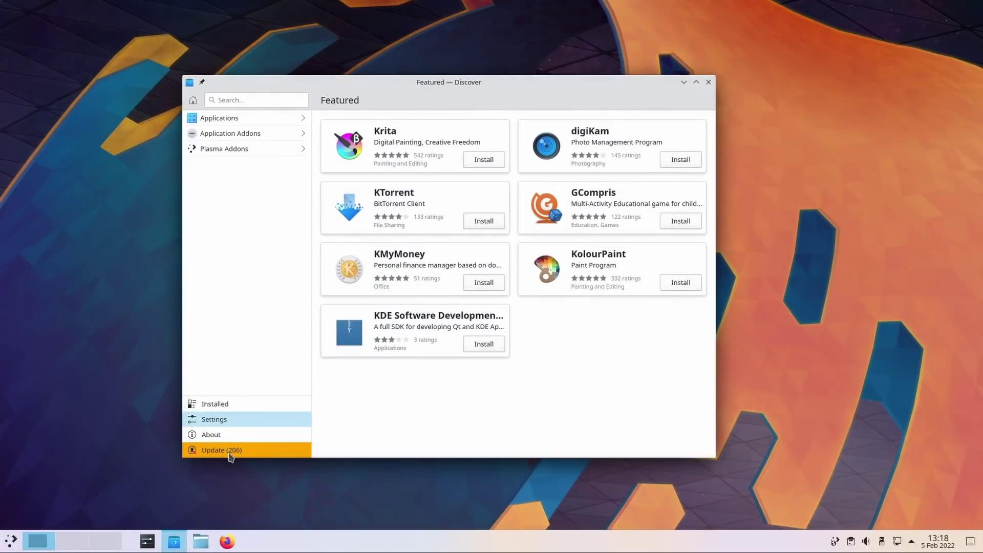
Open Update (206) and expand System upgrade to list its package version changes.
{"action": "left_click", "coordinate": [229, 453]}
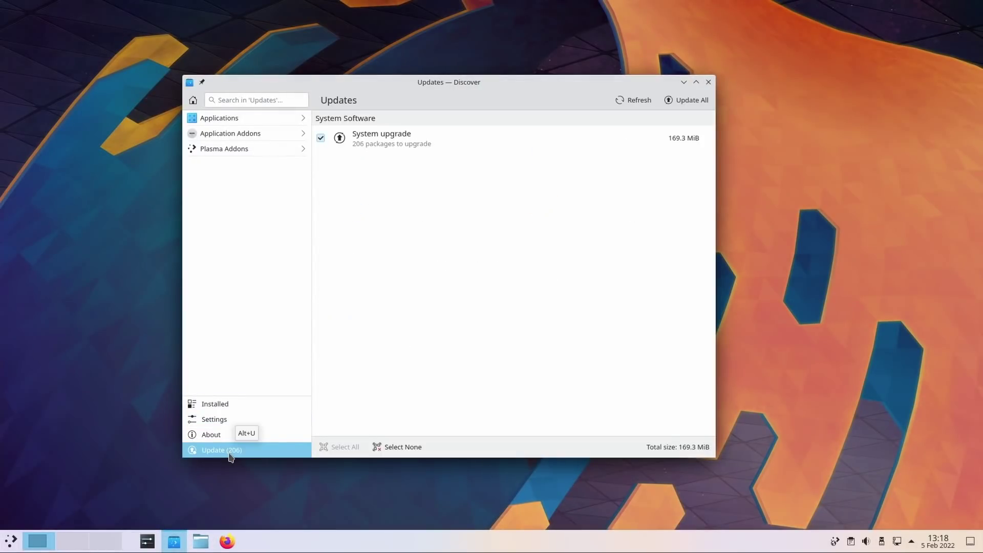
{"action": "left_click", "coordinate": [427, 140]}
{"action": "left_click_drag", "start_coordinate": [713, 127], "coordinate": [700, 430]}
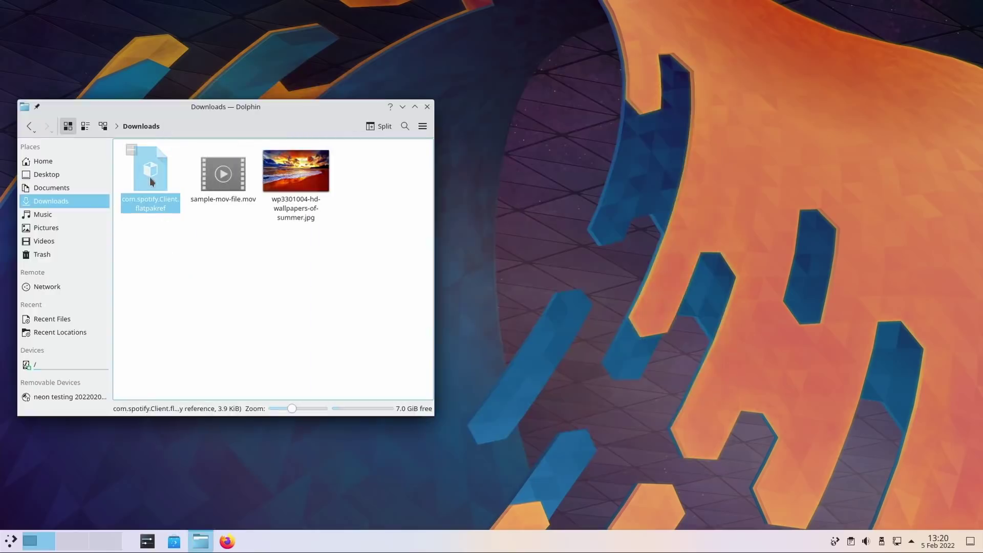
Open com.spotify.Client.flatpakref in Discover, then shift System Settings to the right.
{"action": "left_click", "coordinate": [150, 176]}
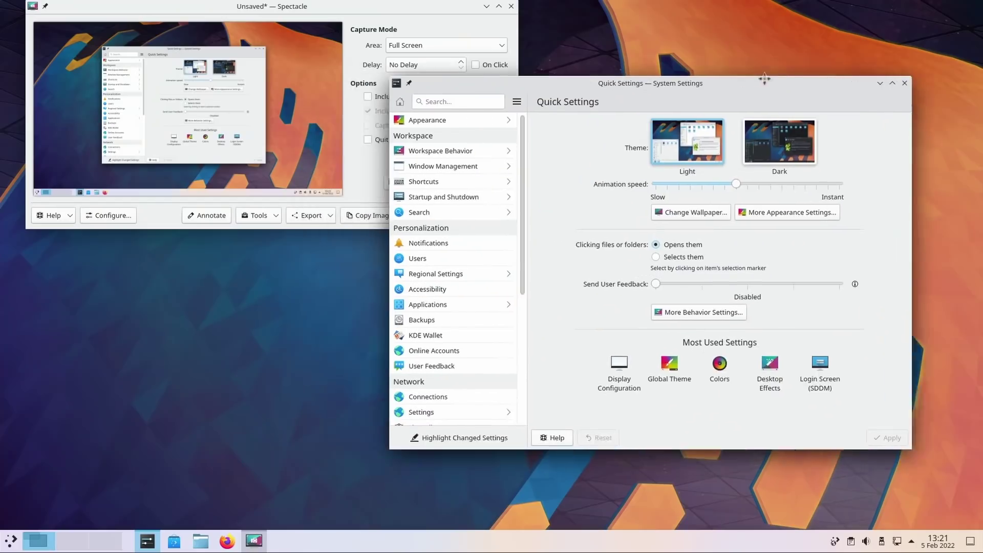
{"action": "left_click_drag", "start_coordinate": [764, 78], "coordinate": [813, 78]}
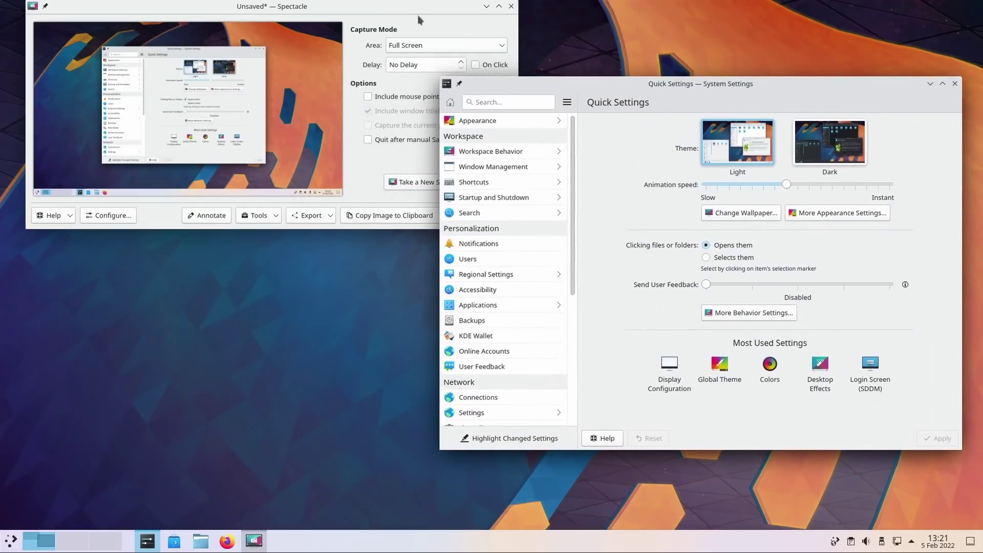
Capture an Active Window screenshot of System Settings including titlebar and borders, and drag it out.
{"action": "left_click", "coordinate": [413, 45]}
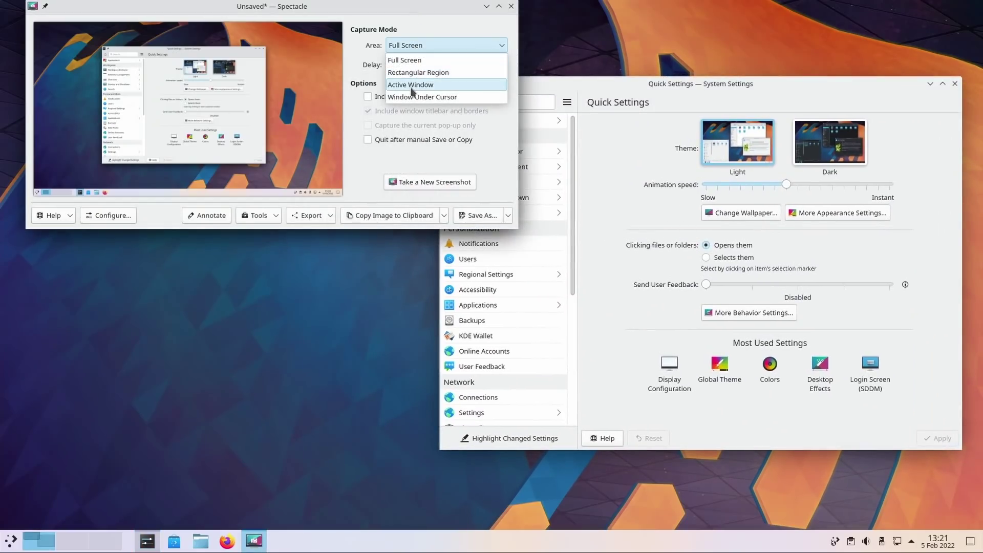
{"action": "left_click_drag", "start_coordinate": [420, 9], "coordinate": [417, 54]}
{"action": "left_click", "coordinate": [432, 90]}
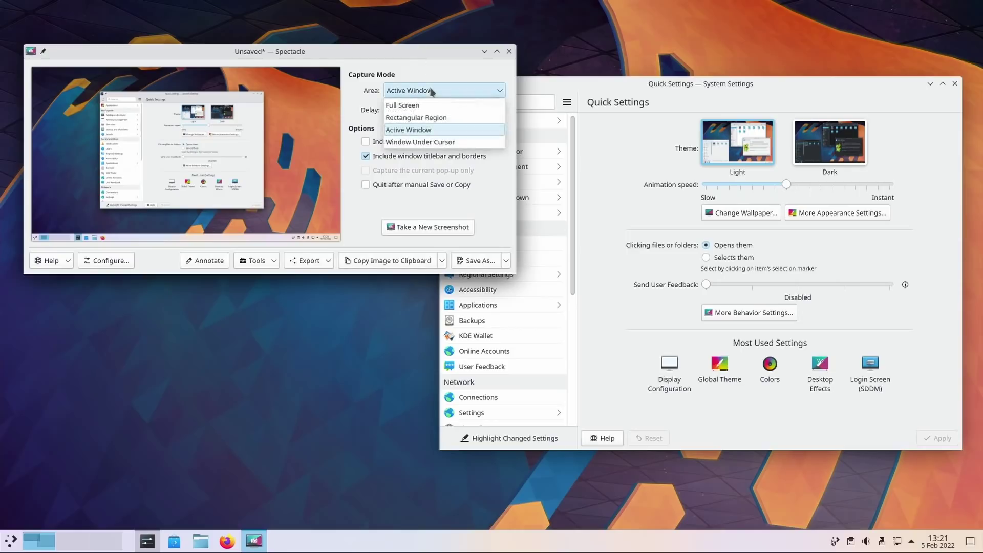
{"action": "left_click", "coordinate": [422, 131]}
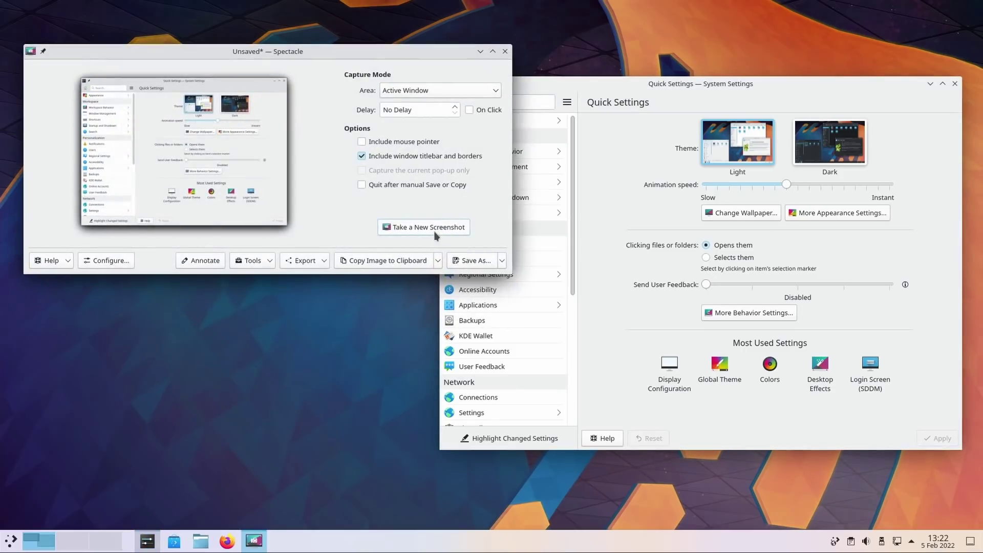
{"action": "left_click_drag", "start_coordinate": [218, 120], "coordinate": [171, 219]}
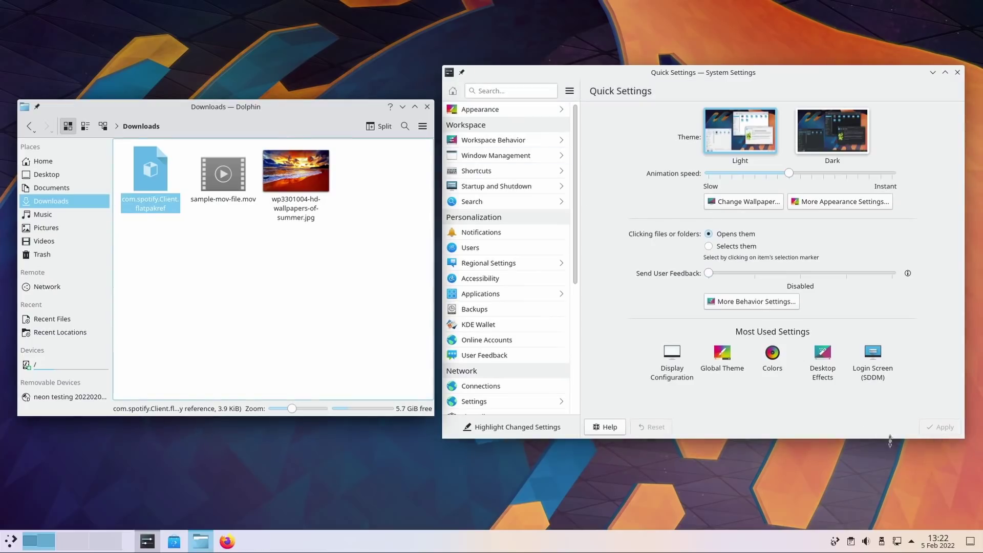
Toggle Show Desktop on and off twice, then start a settings search by typing 'd'.
{"action": "left_click", "coordinate": [972, 541]}
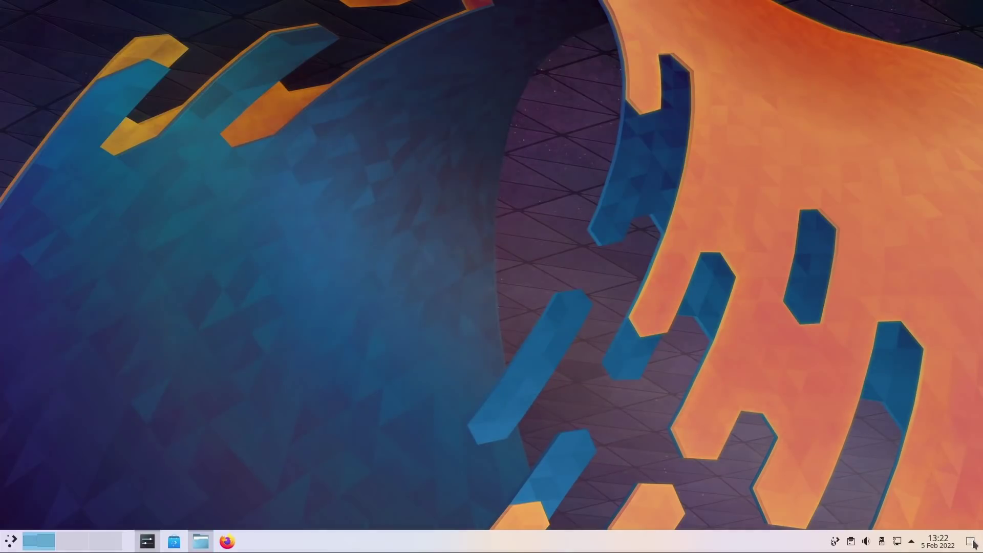
{"action": "left_click", "coordinate": [971, 542]}
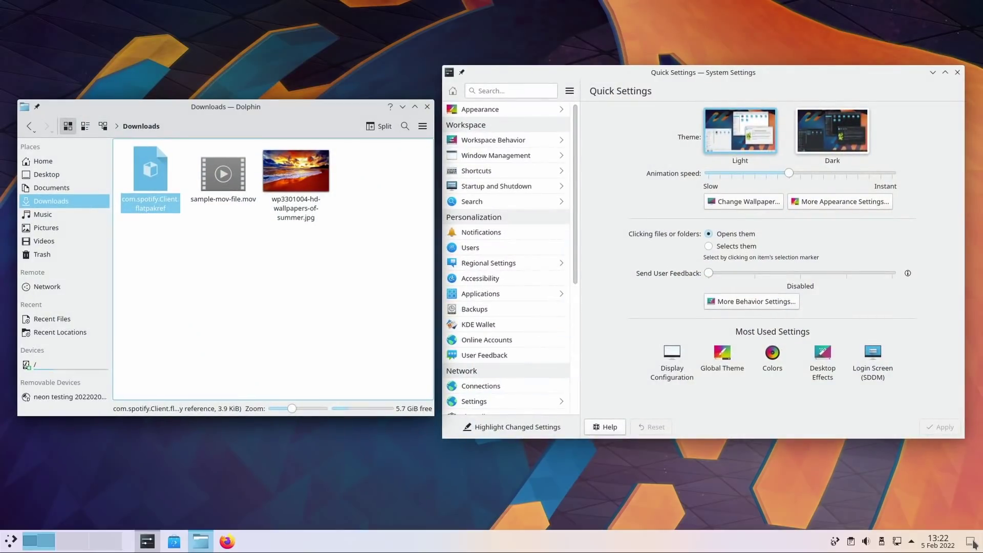
{"action": "left_click", "coordinate": [972, 541]}
{"action": "left_click", "coordinate": [971, 542]}
{"action": "left_click", "coordinate": [511, 90]}
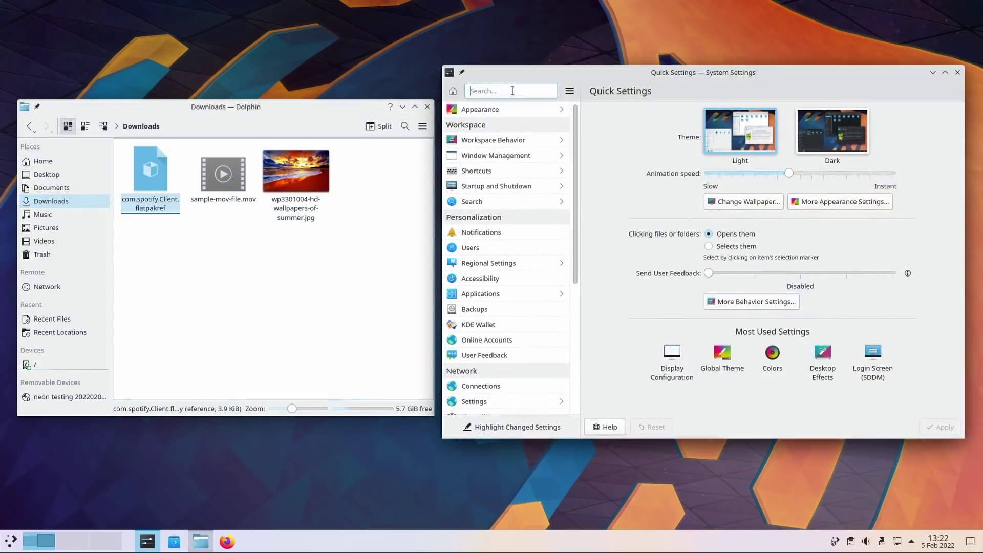
{"action": "type", "text": "d"}
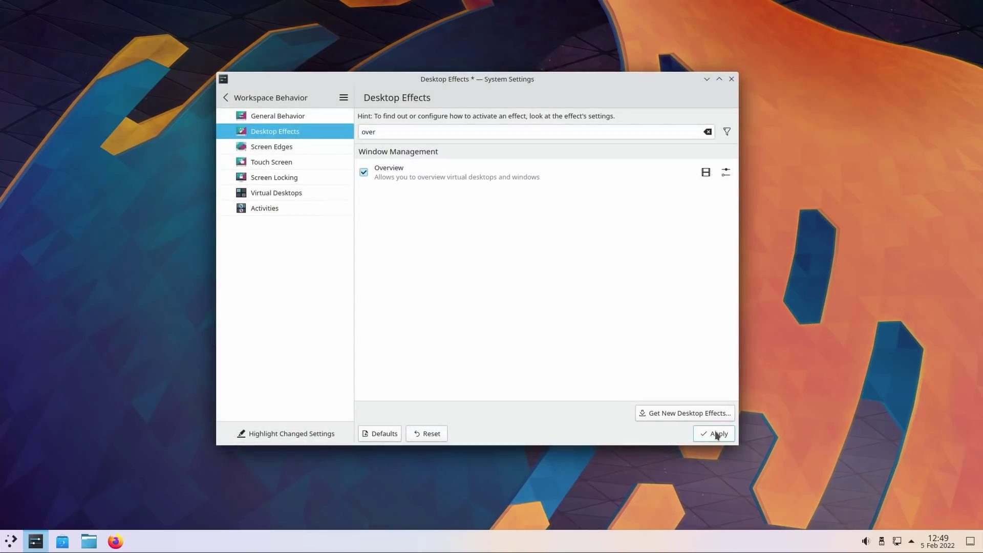
Open Dolphin, add Desktop 2 from the Overview (Meta+W), and switch between both desktops.
{"action": "left_click", "coordinate": [84, 543]}
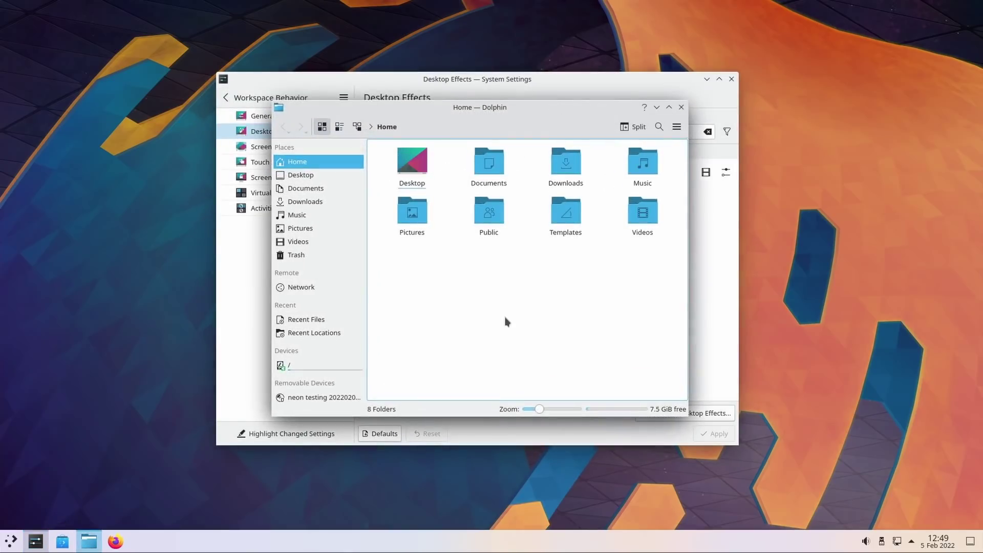
{"action": "key", "text": "super+w"}
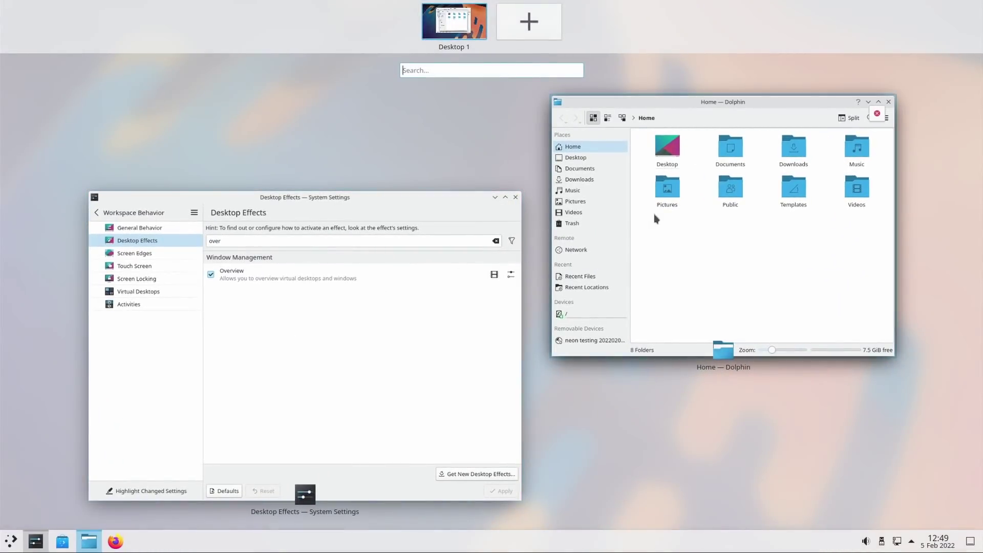
{"action": "left_click", "coordinate": [553, 23]}
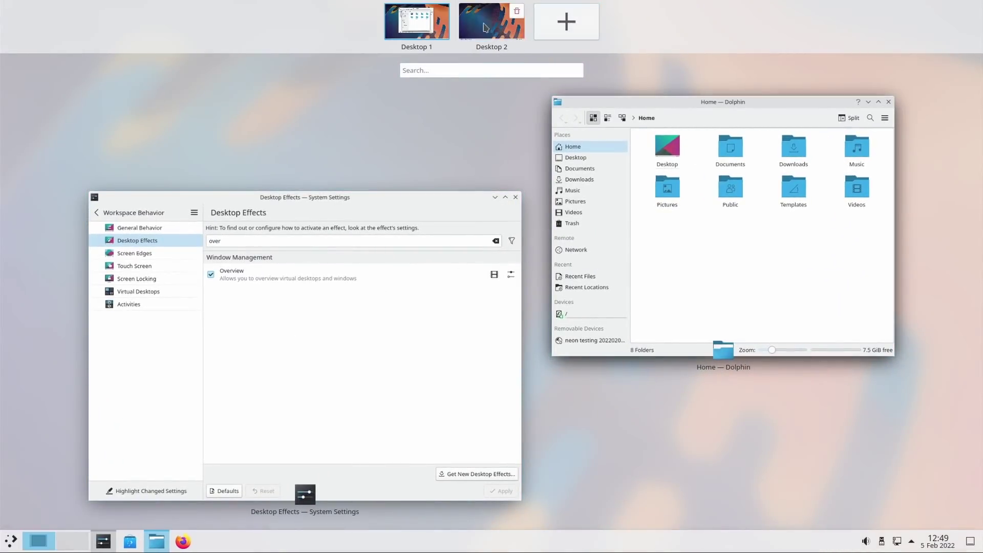
{"action": "left_click", "coordinate": [486, 28]}
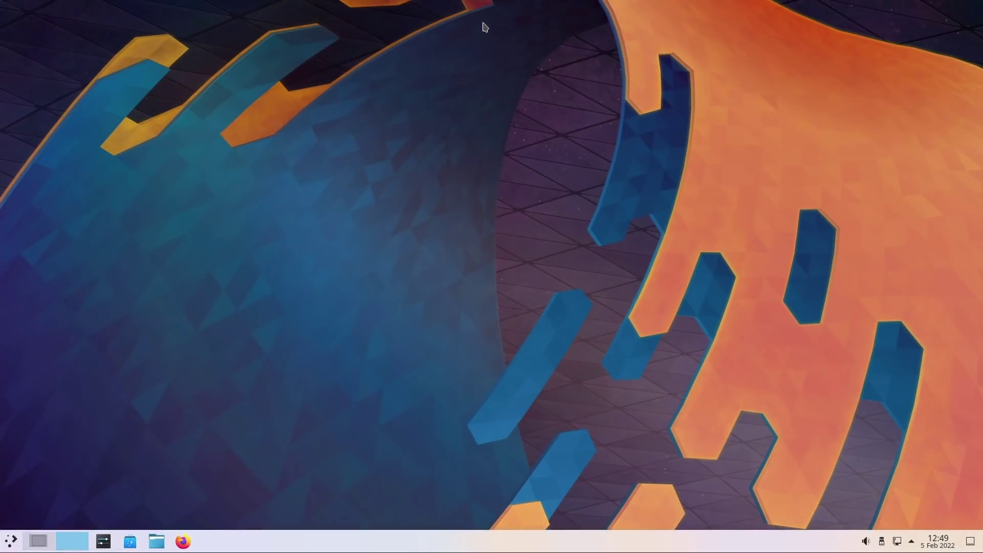
{"action": "key", "text": "super+w"}
{"action": "left_click", "coordinate": [425, 32]}
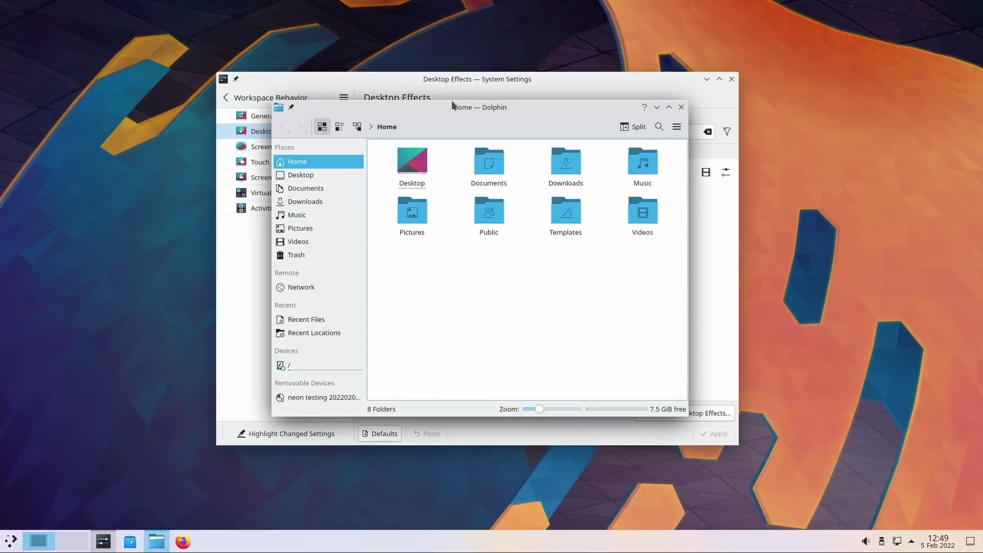
{"action": "key", "text": "super+w"}
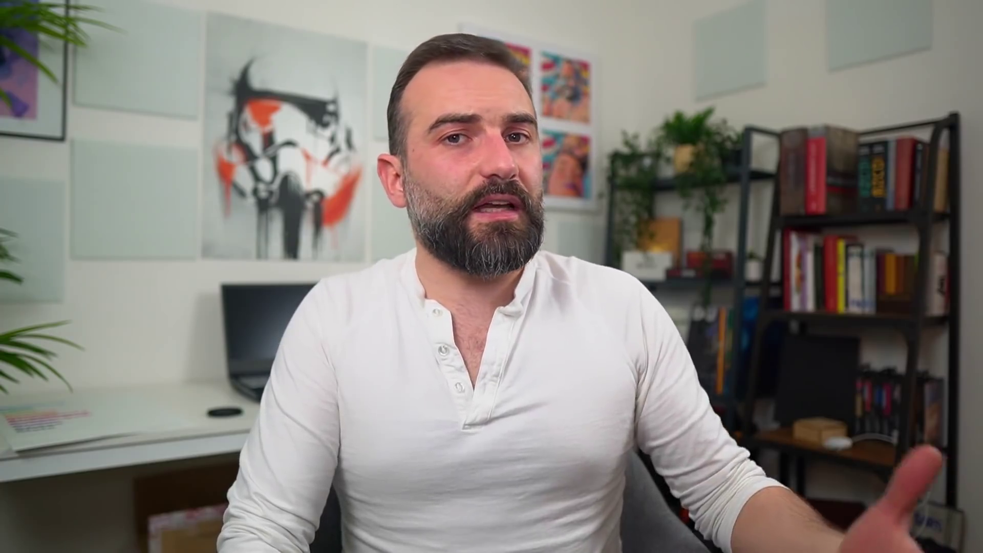